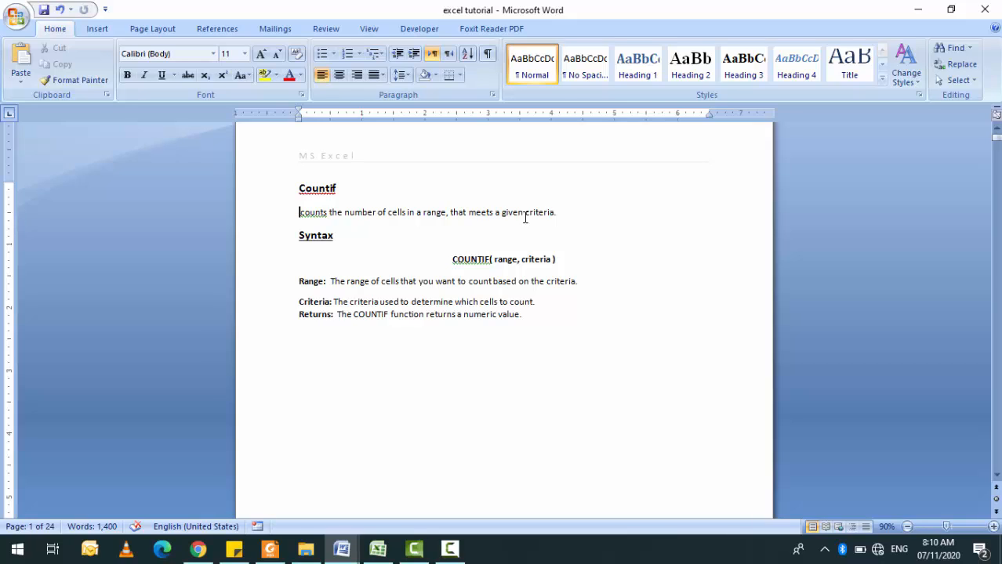
# Review the COUNTIF definition, syntax, range and criteria arguments, and return value in the Word notes.
pyautogui.click(328, 236)
pyautogui.click(497, 260)
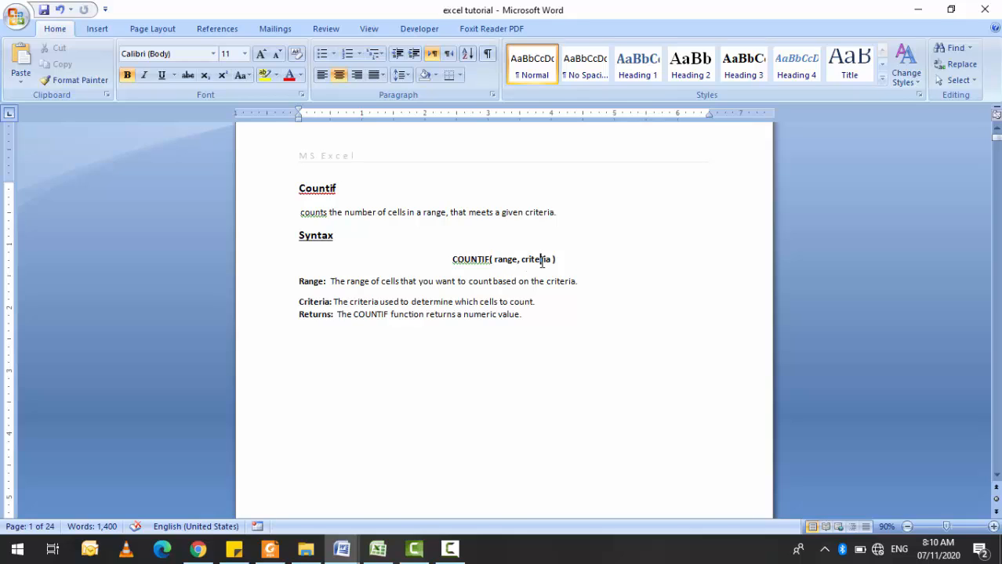
pyautogui.click(542, 262)
pyautogui.click(399, 303)
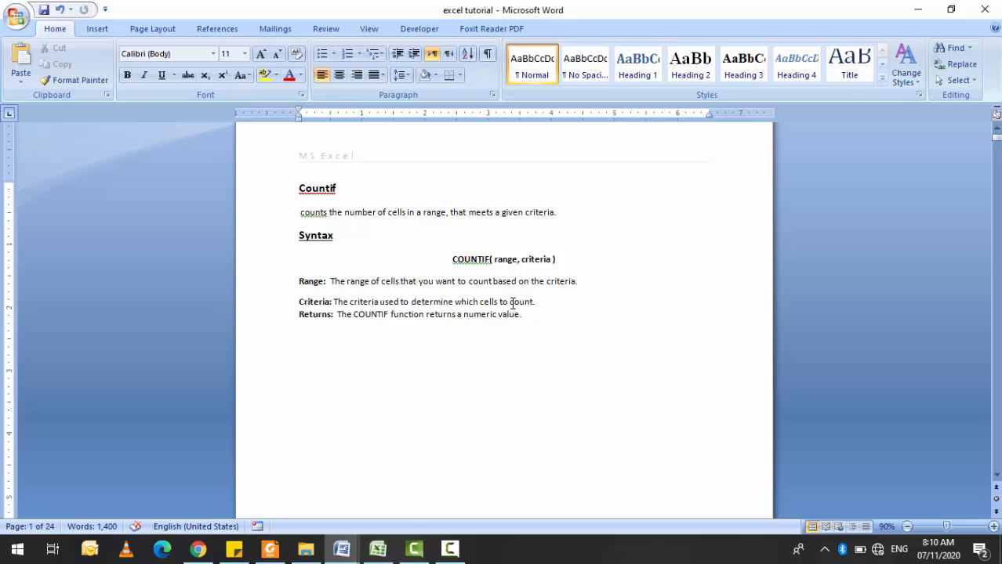
pyautogui.click(318, 323)
# Switch to the sales report workbook in Excel and examine the sales table and the first count question in row 14.
pyautogui.hotkey('alt', 'Tab')
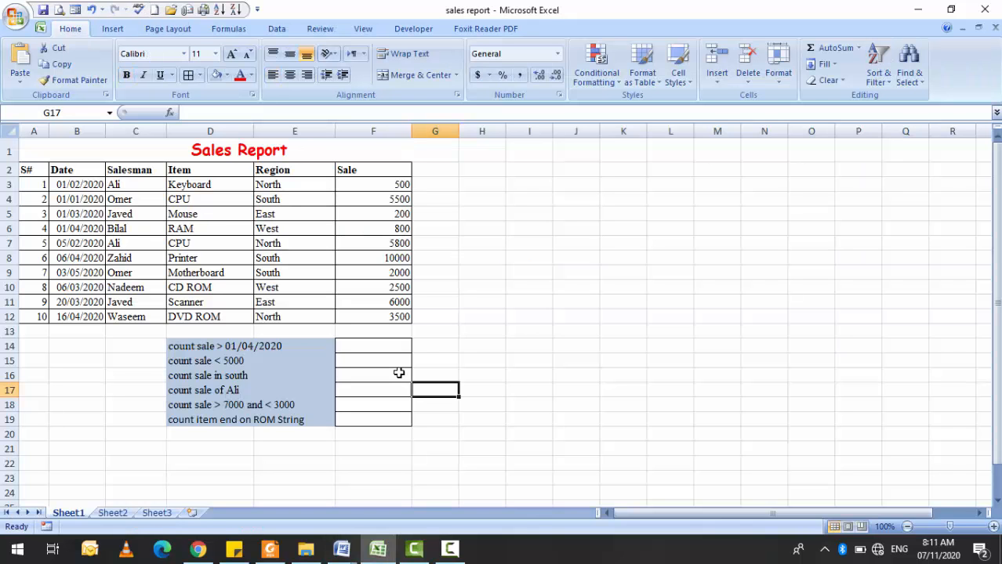
pyautogui.click(170, 259)
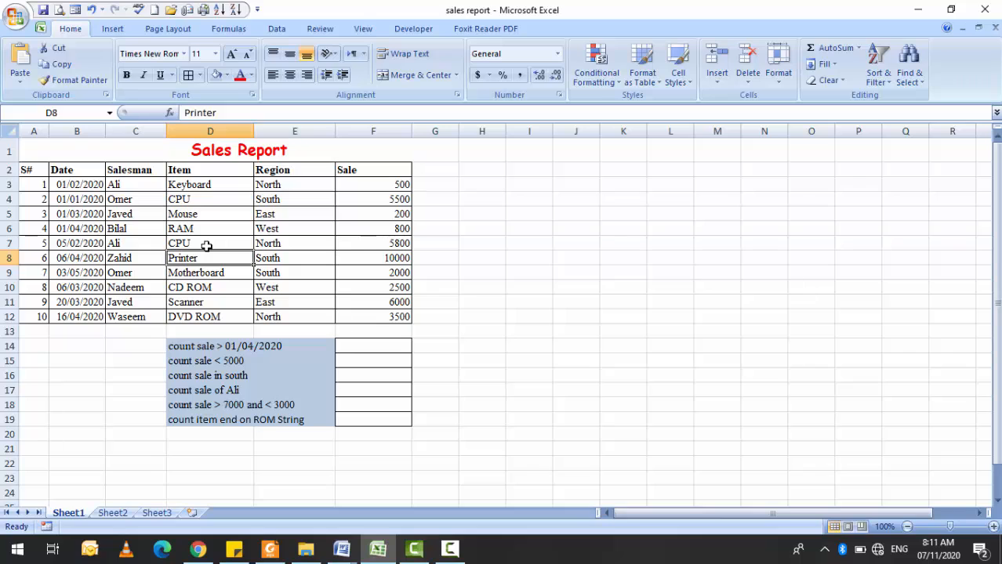
pyautogui.click(82, 190)
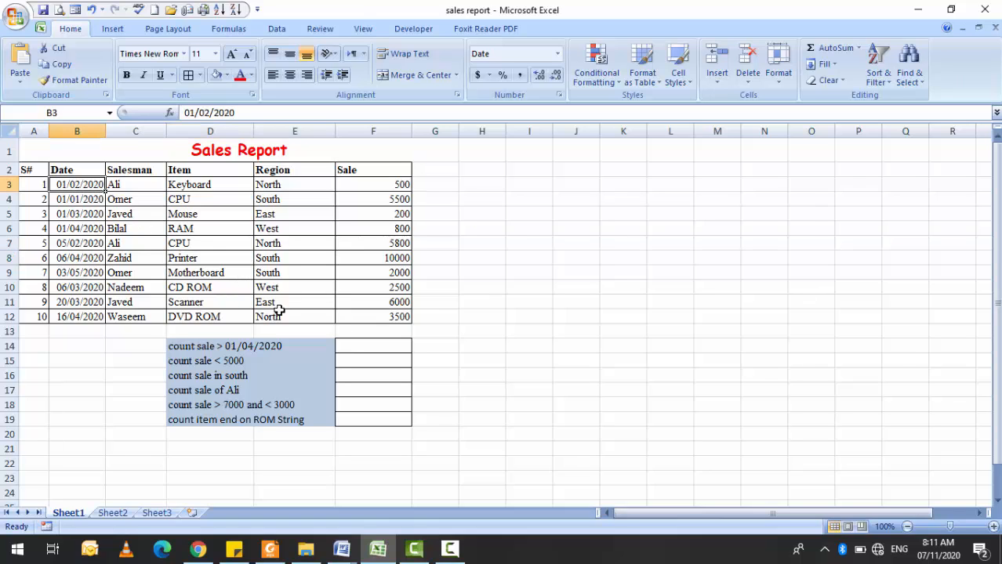
pyautogui.click(375, 344)
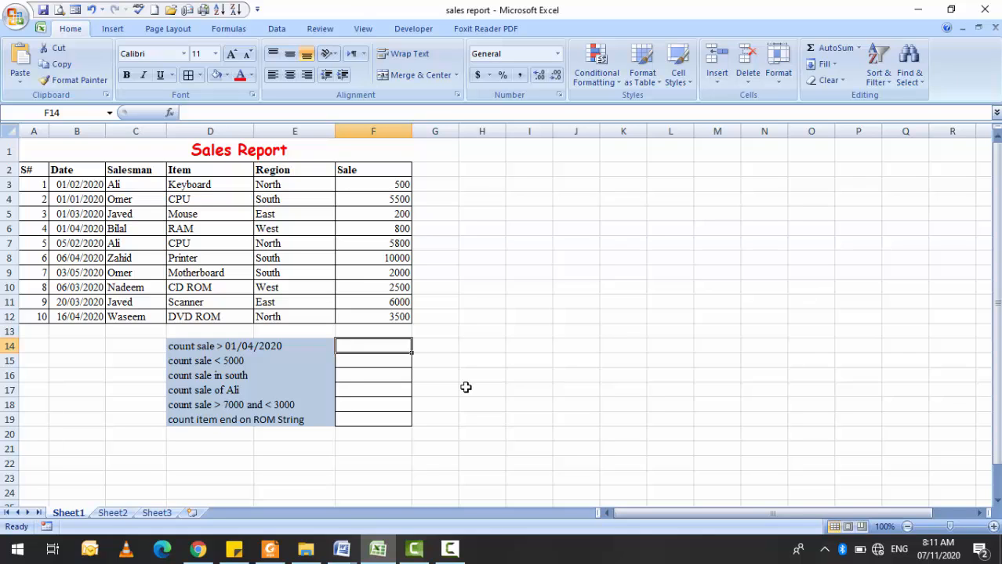
pyautogui.click(210, 344)
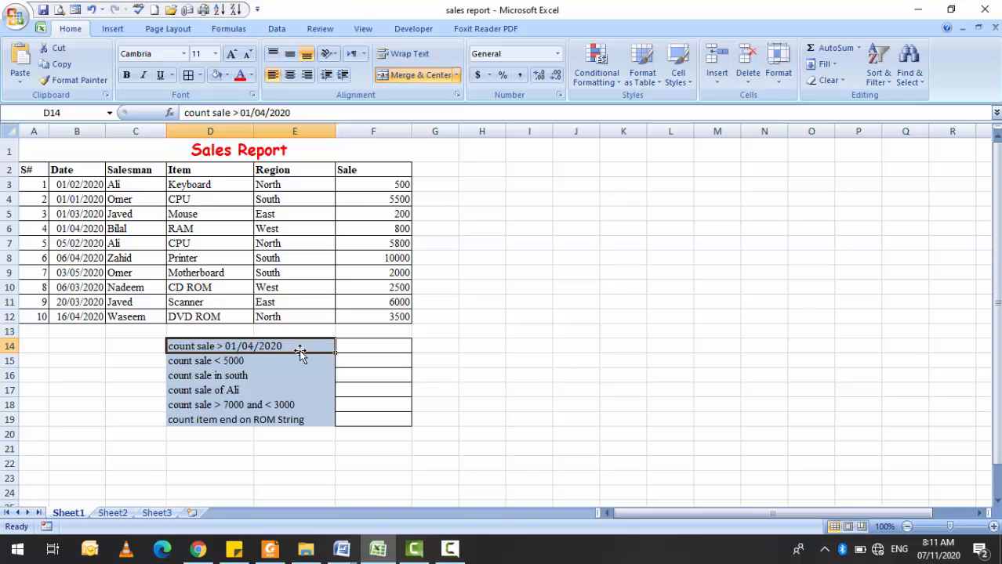
# Enter =COUNTIF(B3:B12,">"&B6) in F14 to count the sales dated after 01/04/2020.
pyautogui.click(363, 351)
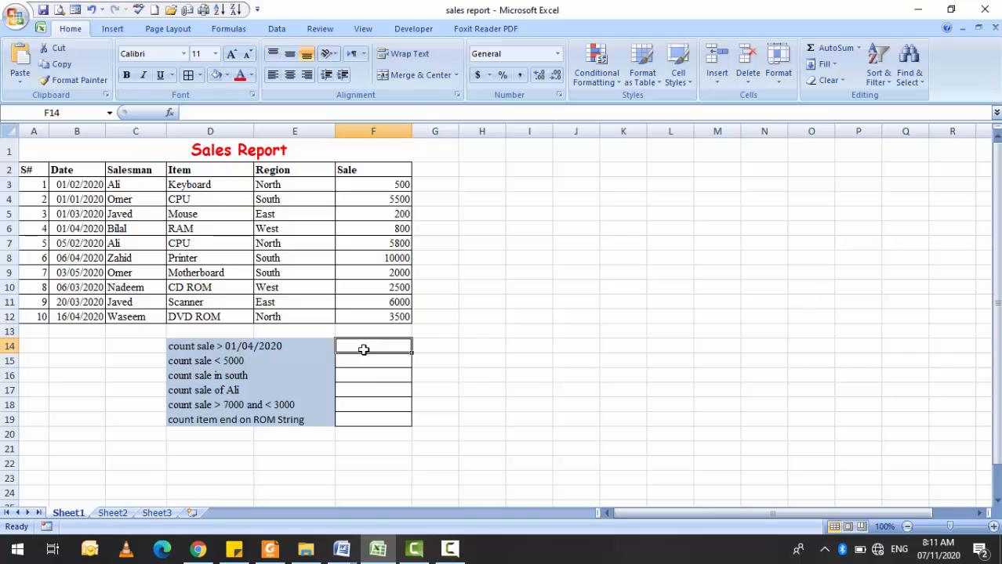
pyautogui.write('=c')
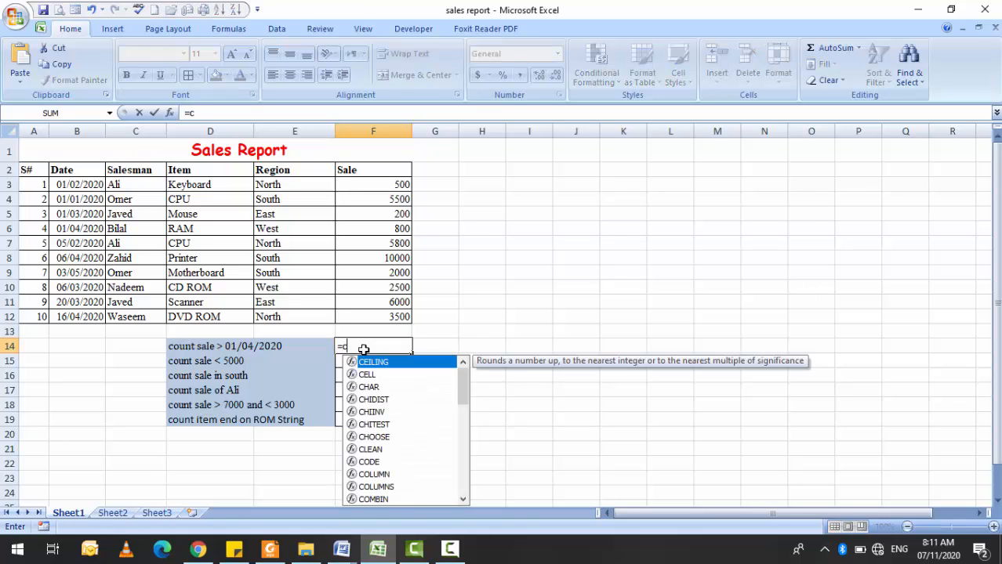
pyautogui.write('ountif(')
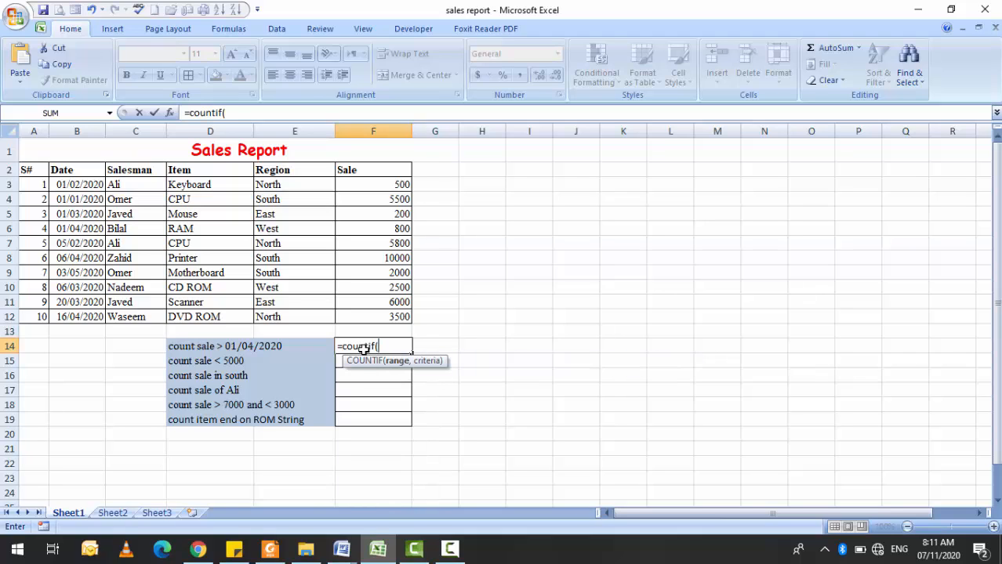
pyautogui.click(69, 185)
pyautogui.hotkey('shift', 'Down')
pyautogui.hotkey('shift', 'Down')
pyautogui.hotkey('shift', 'Down')
pyautogui.hotkey('shift', 'Down')
pyautogui.hotkey('shift', 'Down')
pyautogui.hotkey('shift', 'Down')
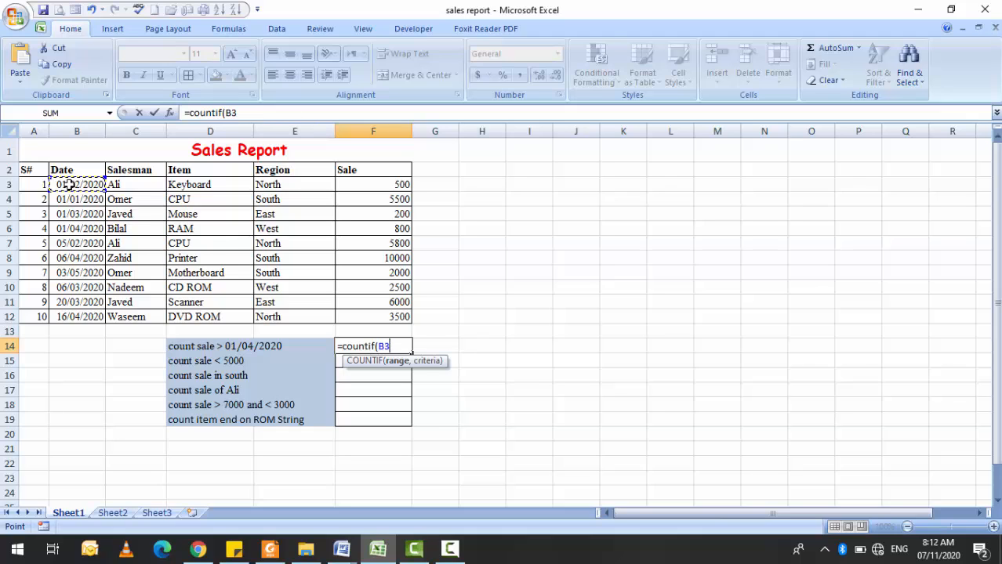
pyautogui.hotkey('shift', 'Down')
pyautogui.hotkey('shift', 'Down')
pyautogui.hotkey('shift', 'Down')
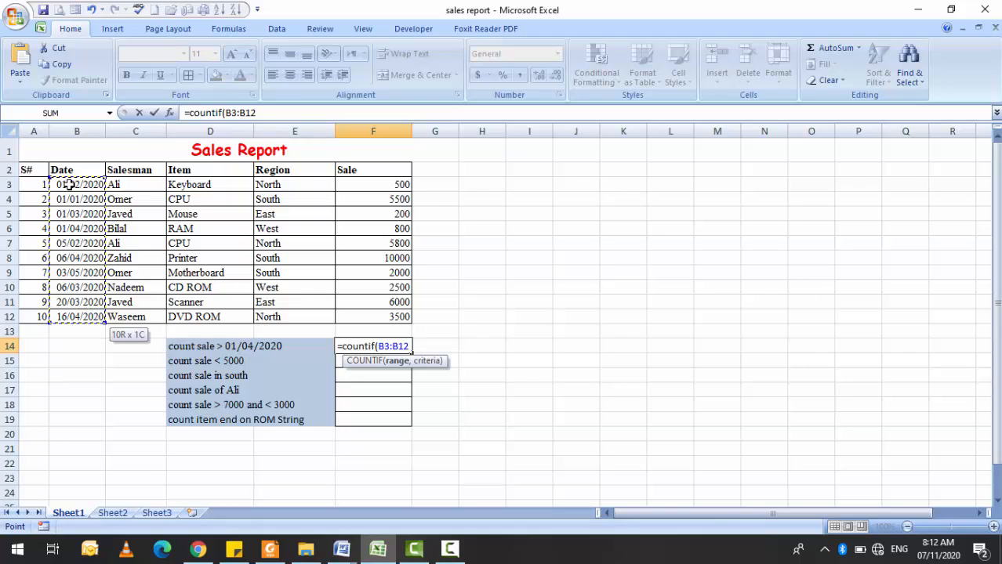
pyautogui.write(',')
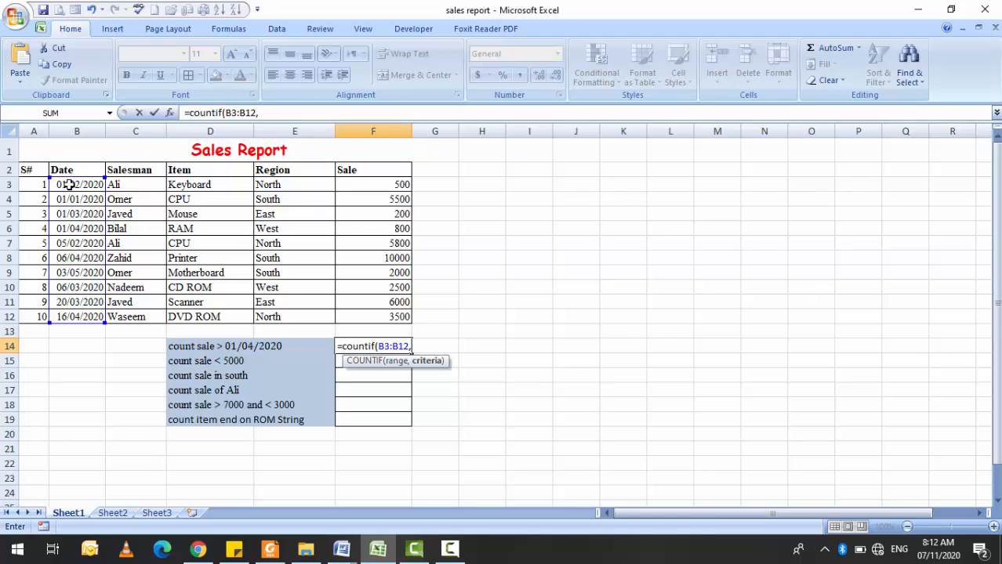
pyautogui.write('"')
pyautogui.write('>"&')
pyautogui.click(77, 228)
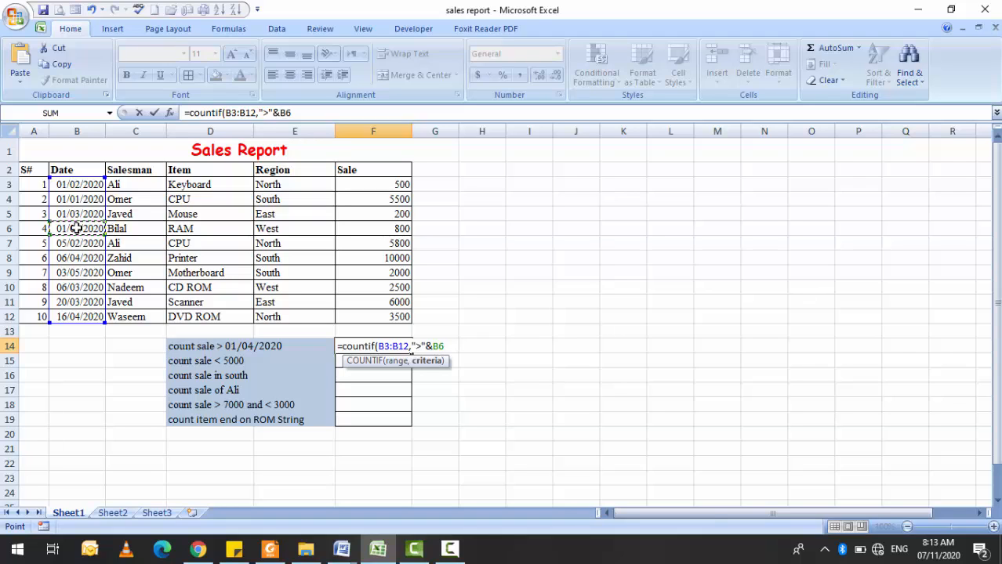
pyautogui.write(')')
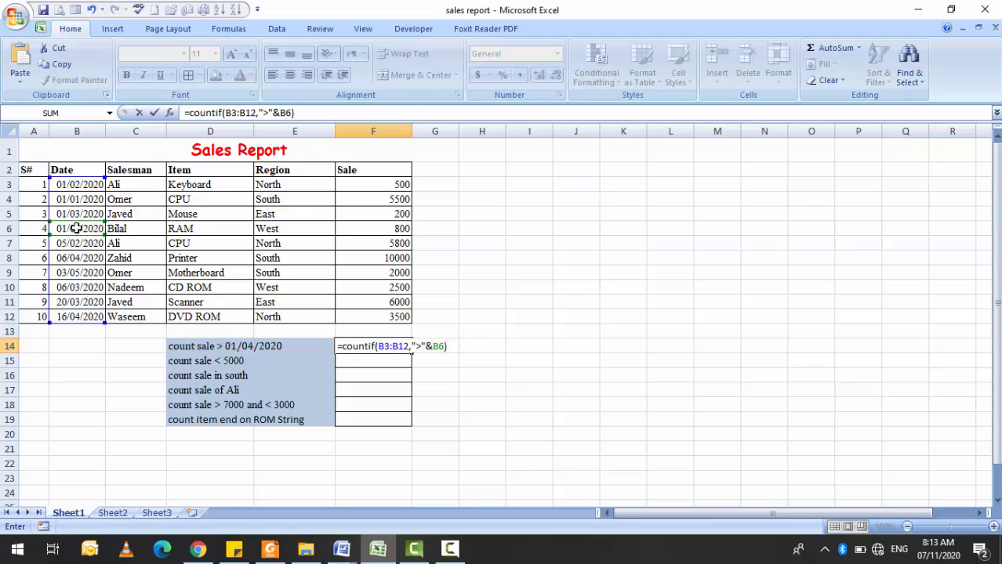
pyautogui.press('Return')
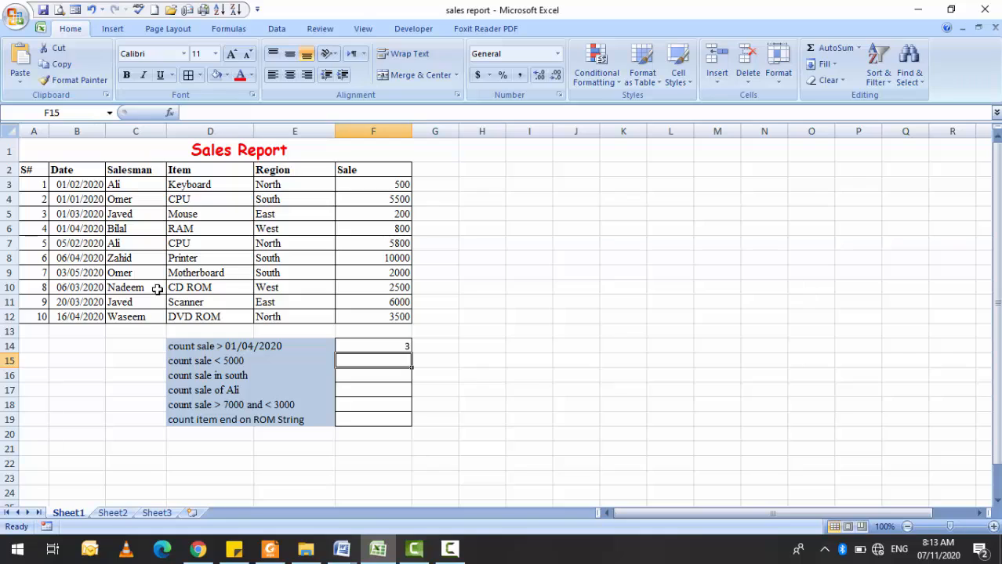
# Check the F14 formula against the entries in the Date column that fall after 01/04/2020.
pyautogui.click(76, 245)
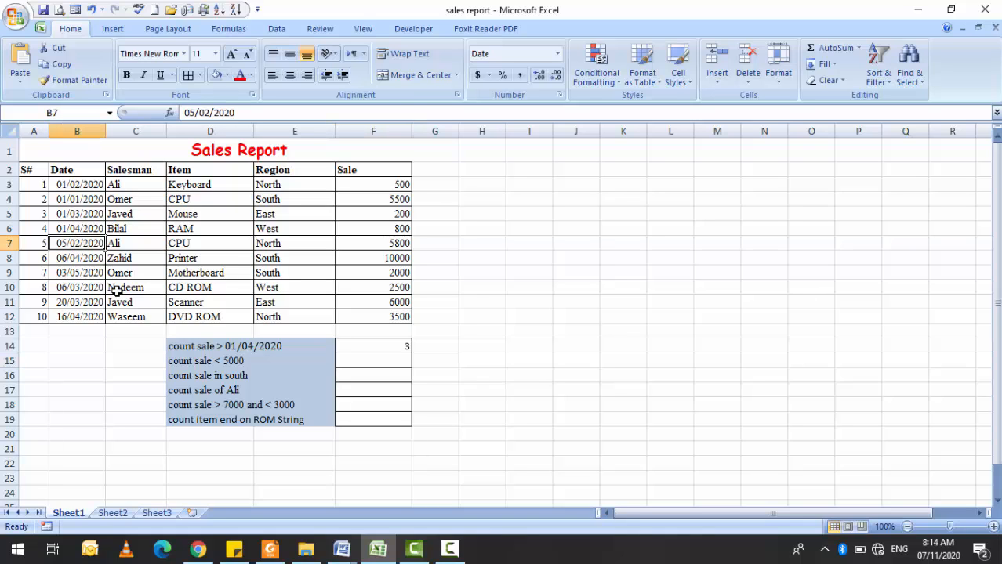
pyautogui.click(366, 339)
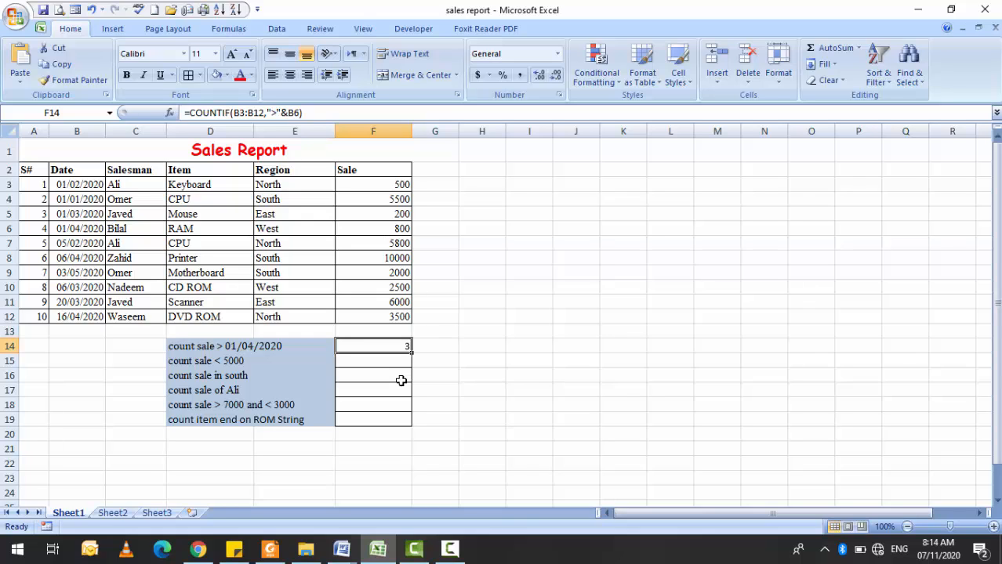
pyautogui.click(82, 258)
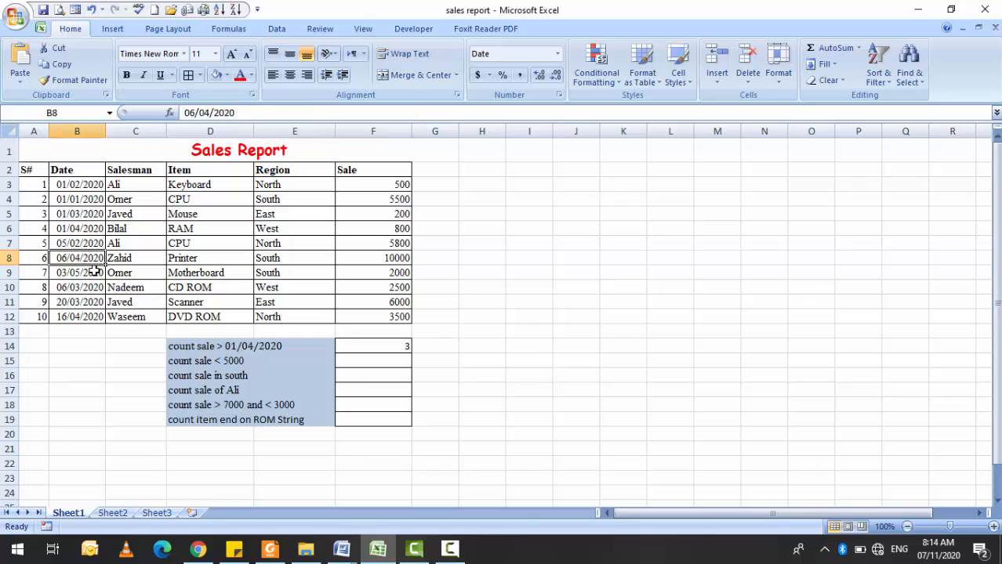
pyautogui.click(93, 271)
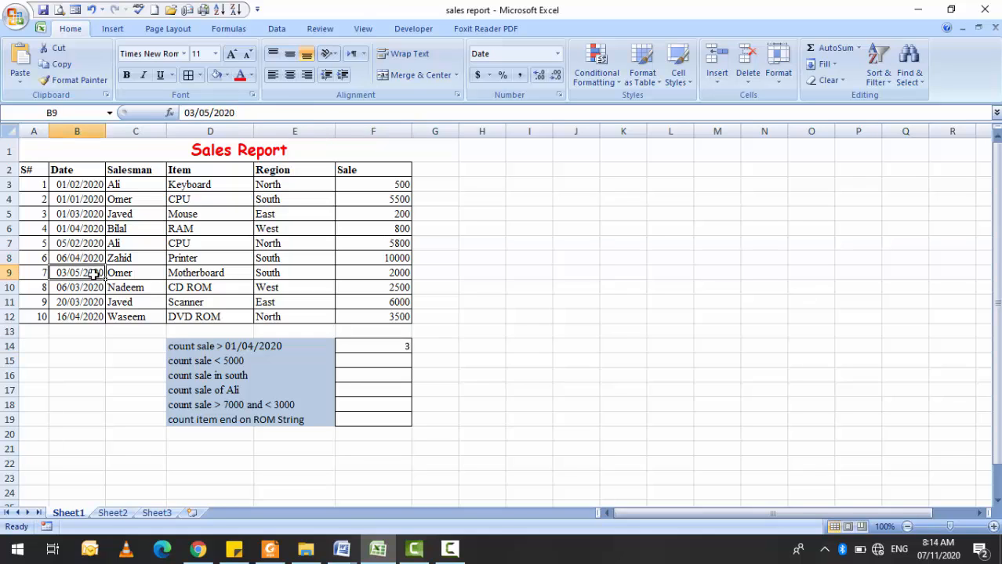
pyautogui.click(87, 318)
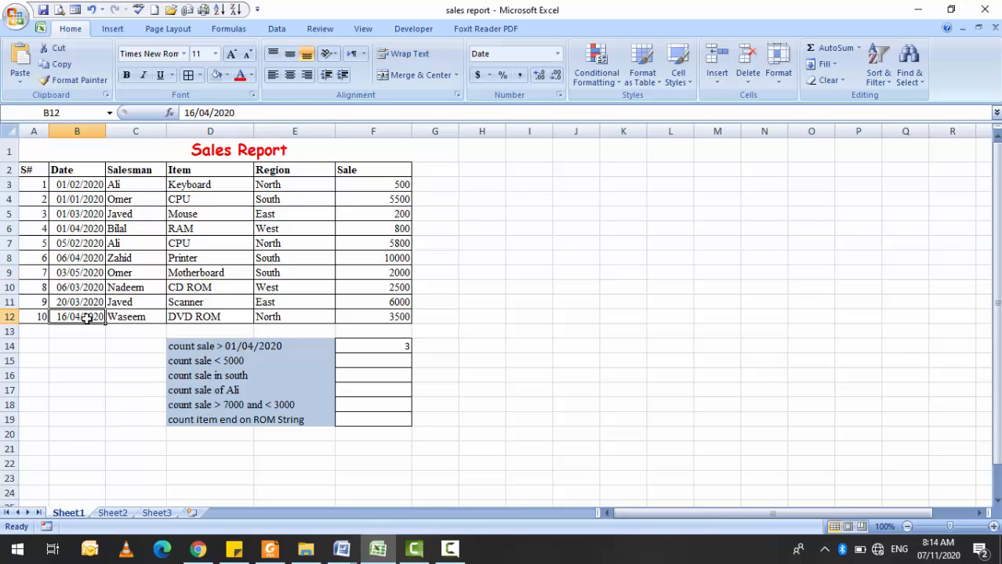
# Enter =COUNTIF(F3:F12,"<"&5000) in F15 to count the sales below 5000.
pyautogui.click(370, 361)
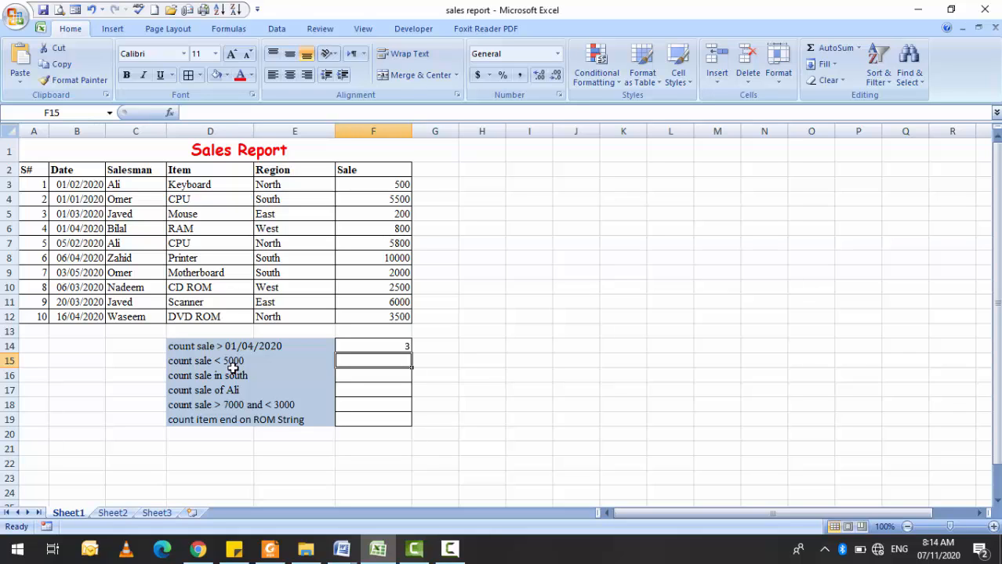
pyautogui.write('=cou')
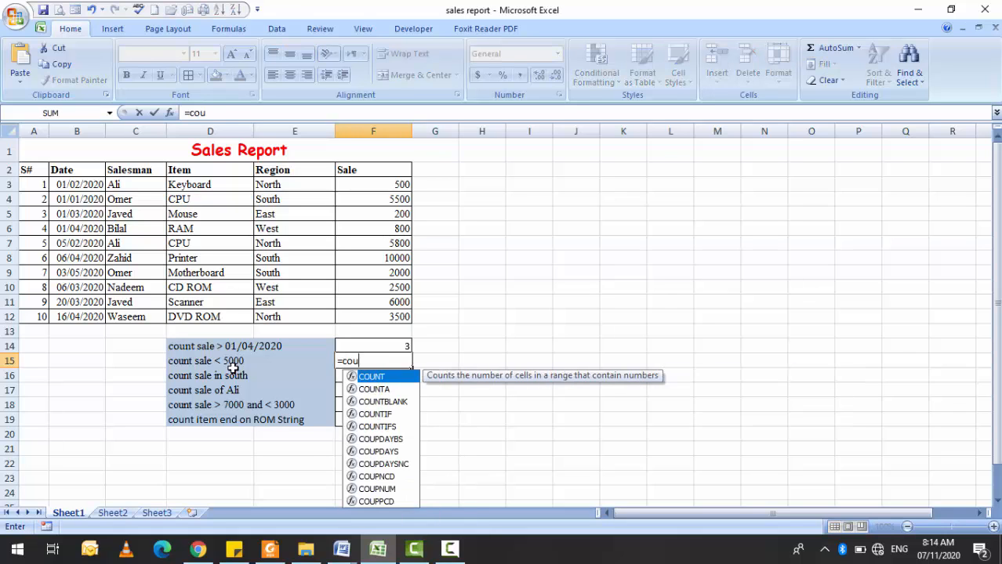
pyautogui.write('nti')
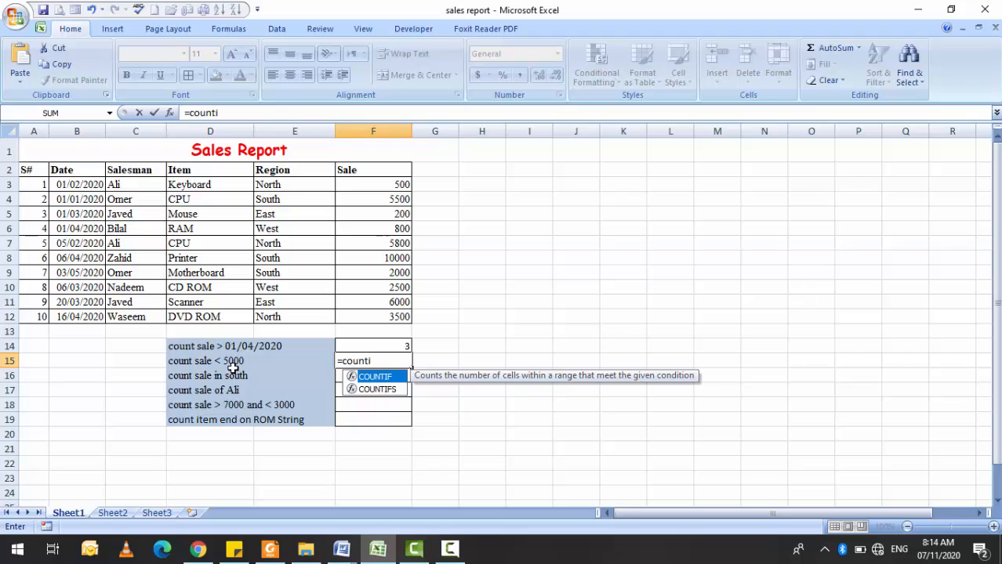
pyautogui.write('f(')
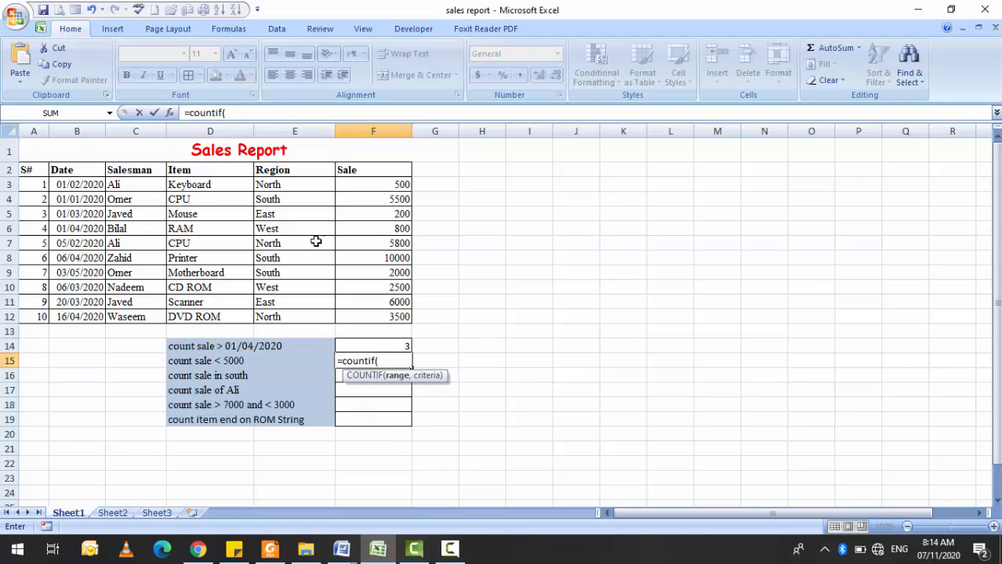
pyautogui.click(385, 188)
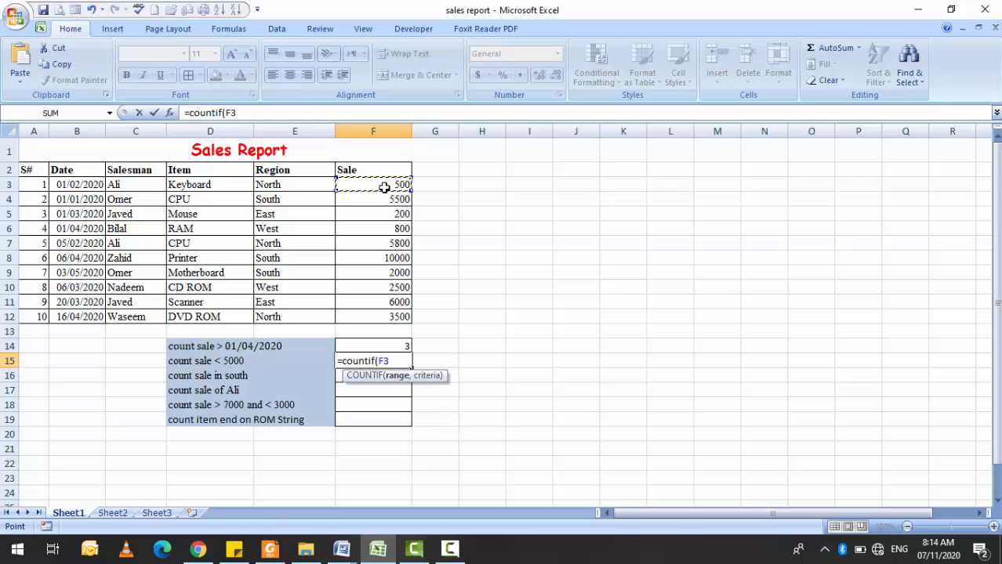
pyautogui.hotkey('shift', 'Down')
pyautogui.hotkey('shift', 'Down')
pyautogui.hotkey('shift', 'Down')
pyautogui.hotkey('shift', 'Down')
pyautogui.hotkey('shift', 'Down')
pyautogui.hotkey('shift', 'Down')
pyautogui.hotkey('shift', 'Down')
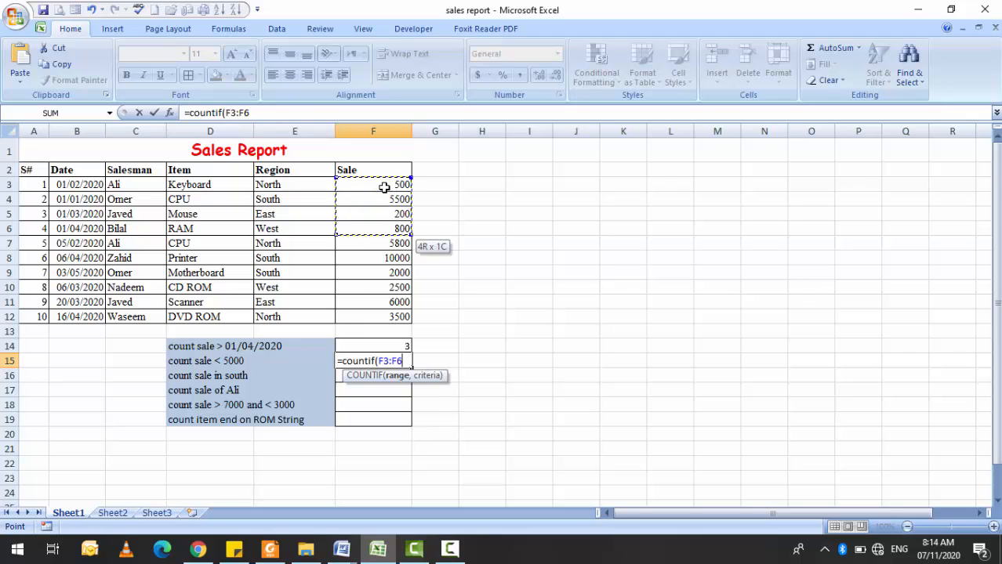
pyautogui.hotkey('shift', 'Down')
pyautogui.hotkey('shift', 'Down')
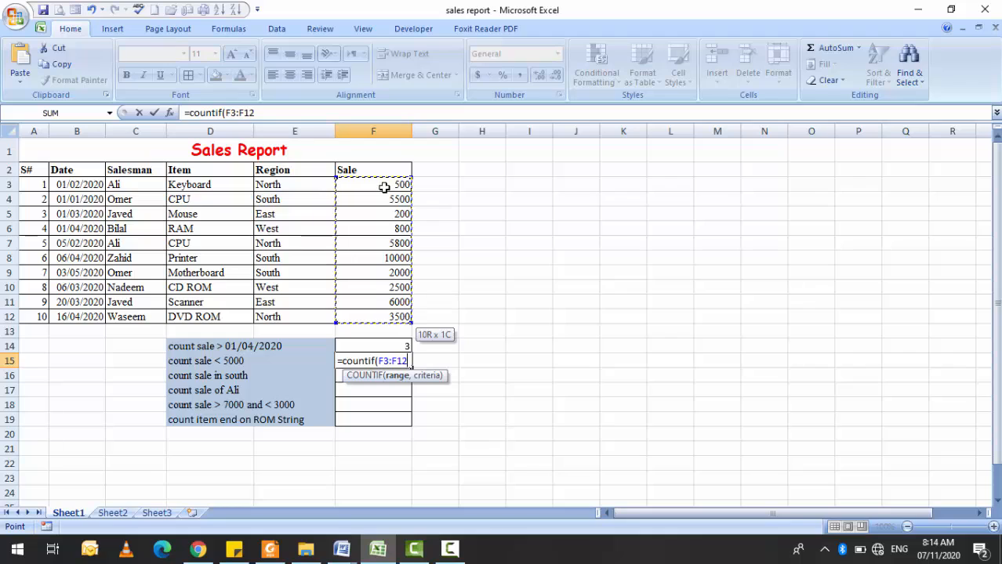
pyautogui.write(',')
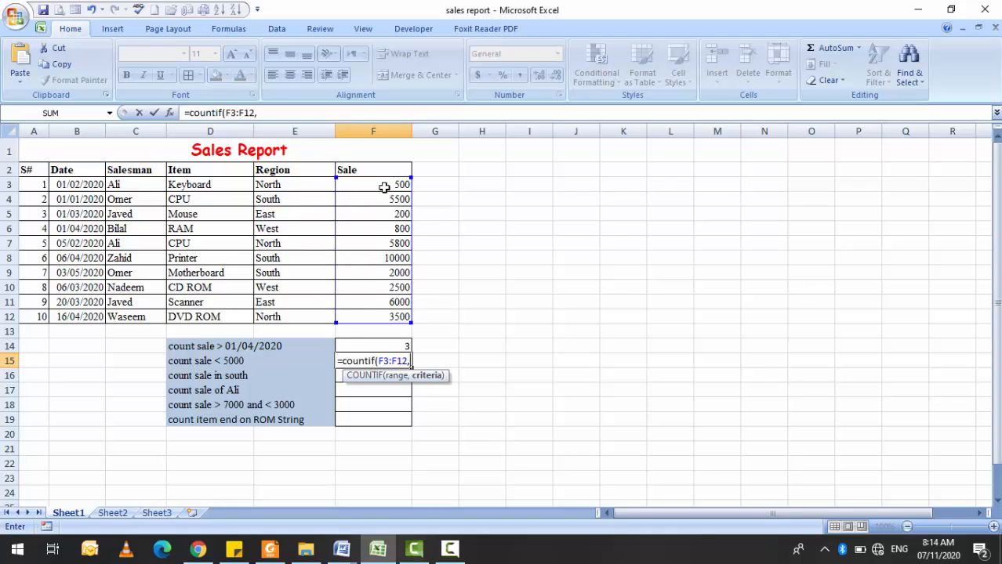
pyautogui.write(' "<"&5000')
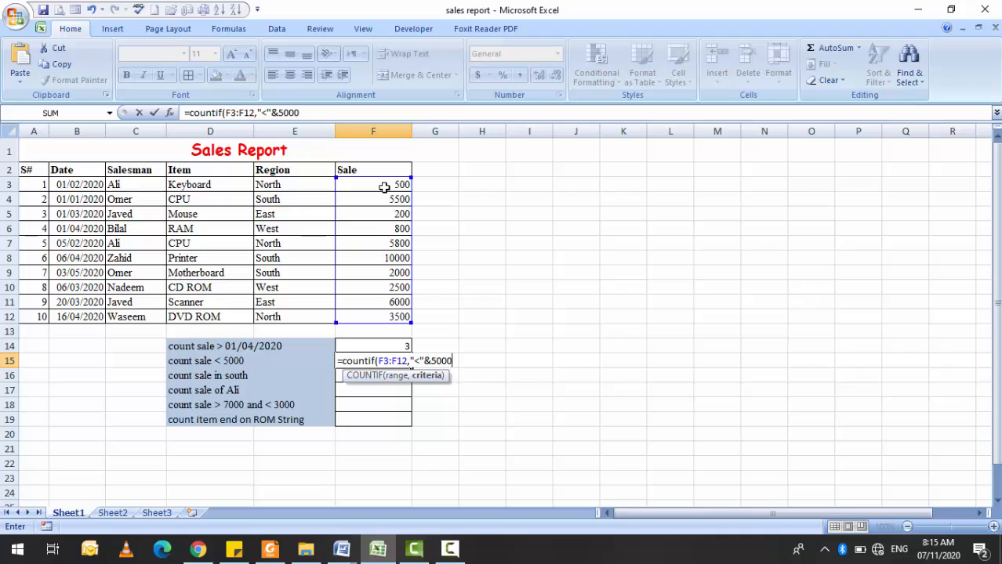
pyautogui.write(')')
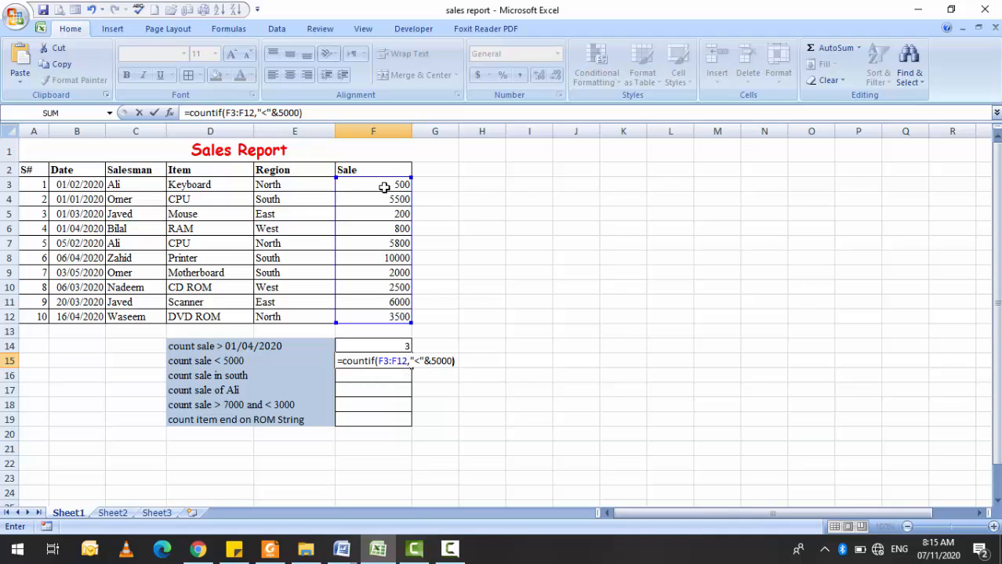
pyautogui.press('Return')
pyautogui.press('Up')
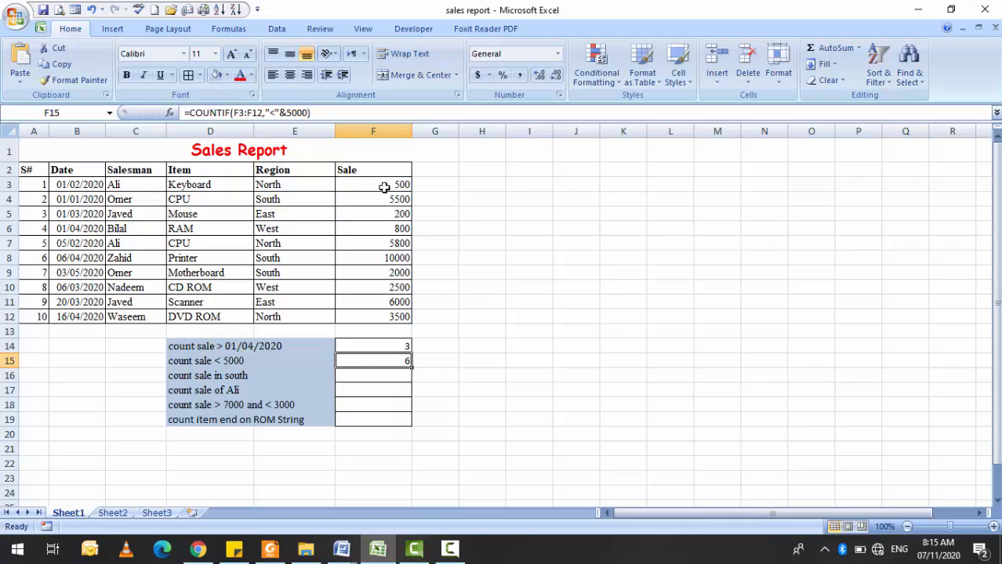
# Check the F15 count by going through the Sale column values one by one for amounts under 5000.
pyautogui.click(384, 187)
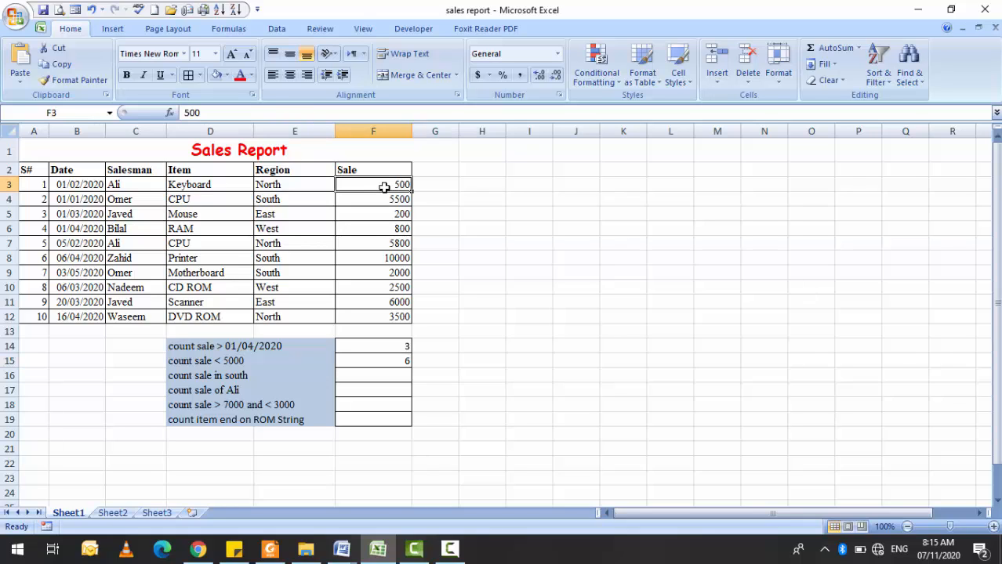
pyautogui.click(398, 356)
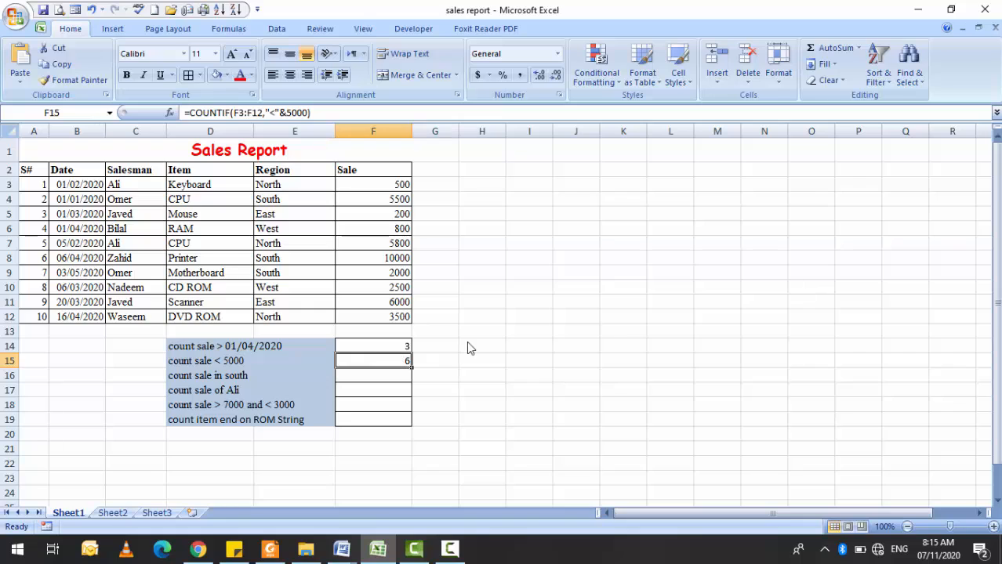
pyautogui.click(398, 201)
pyautogui.press('Down')
pyautogui.press('Down')
pyautogui.press('Down')
pyautogui.press('Down')
pyautogui.press('Down')
pyautogui.press('Down')
pyautogui.press('Down')
pyautogui.press('Down')
pyautogui.press('Down')
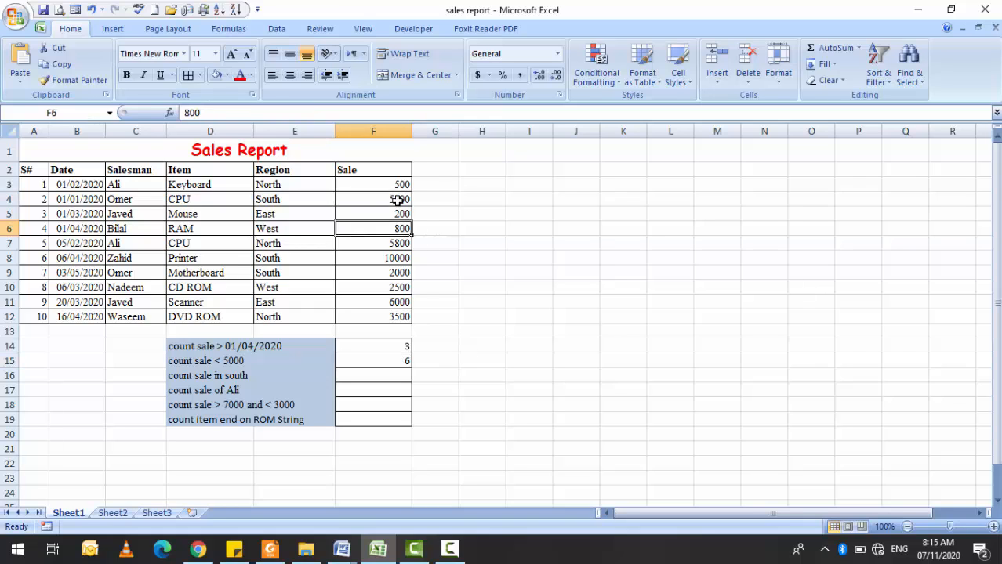
# Review the COUNTIF formulas in F15 and F14, comparing how each joins its operator to the criterion.
pyautogui.press('Down')
pyautogui.press('Down')
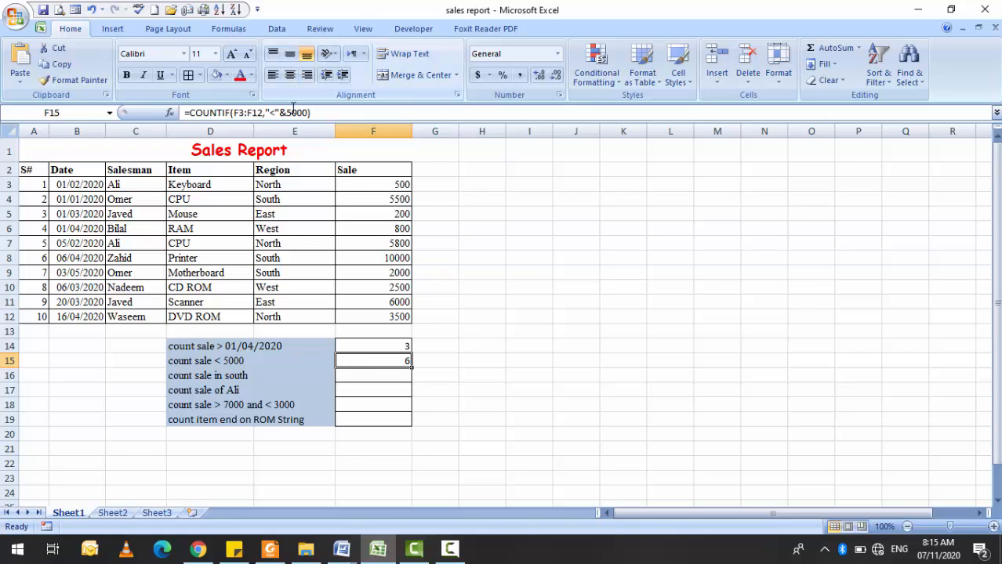
pyautogui.click(384, 349)
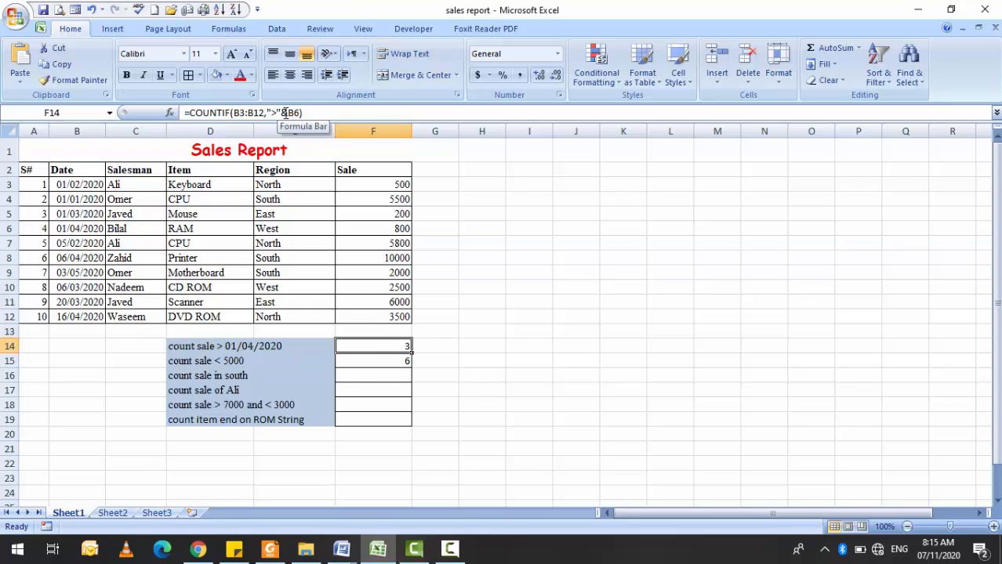
# Enter =COUNTIF(E3:E12,"south") in F16 to count the sales in the South region.
pyautogui.press('Down')
pyautogui.press('Down')
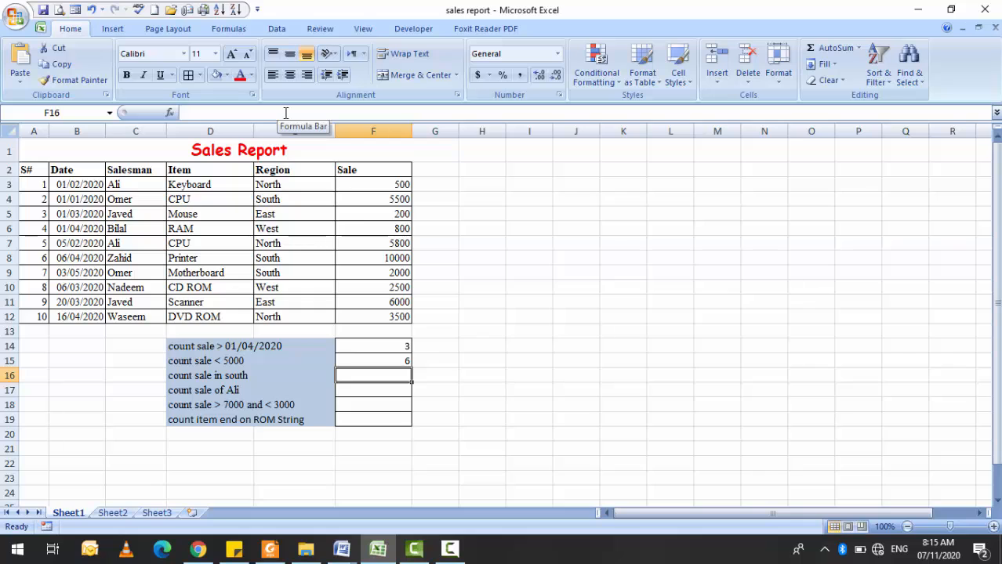
pyautogui.write('=c')
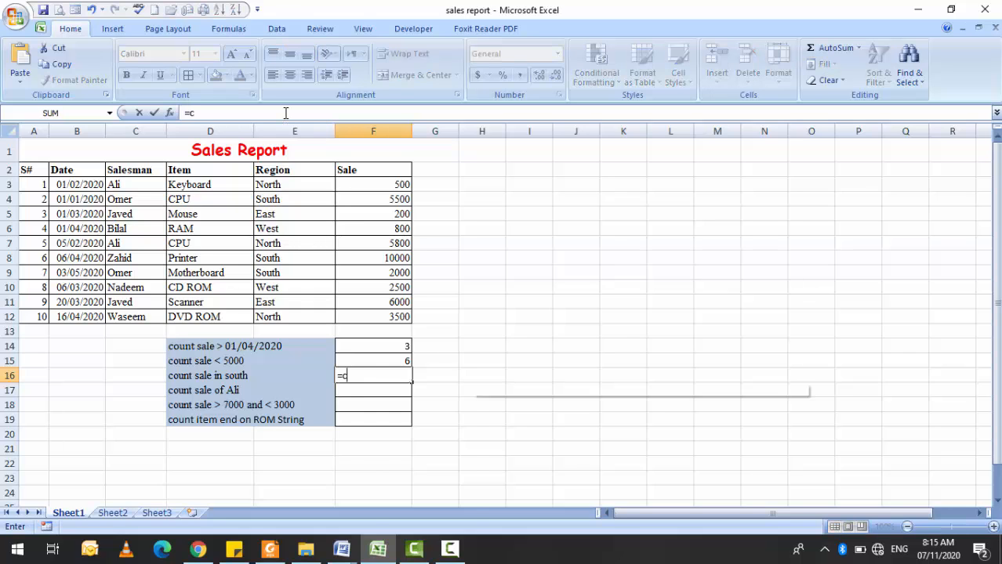
pyautogui.write('ountid')
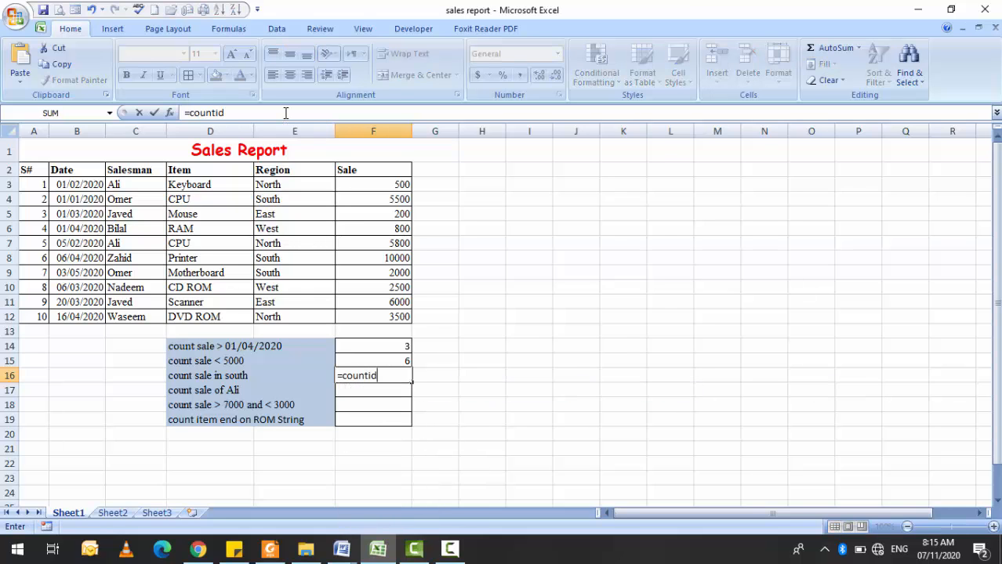
pyautogui.press('BackSpace')
pyautogui.write('f(')
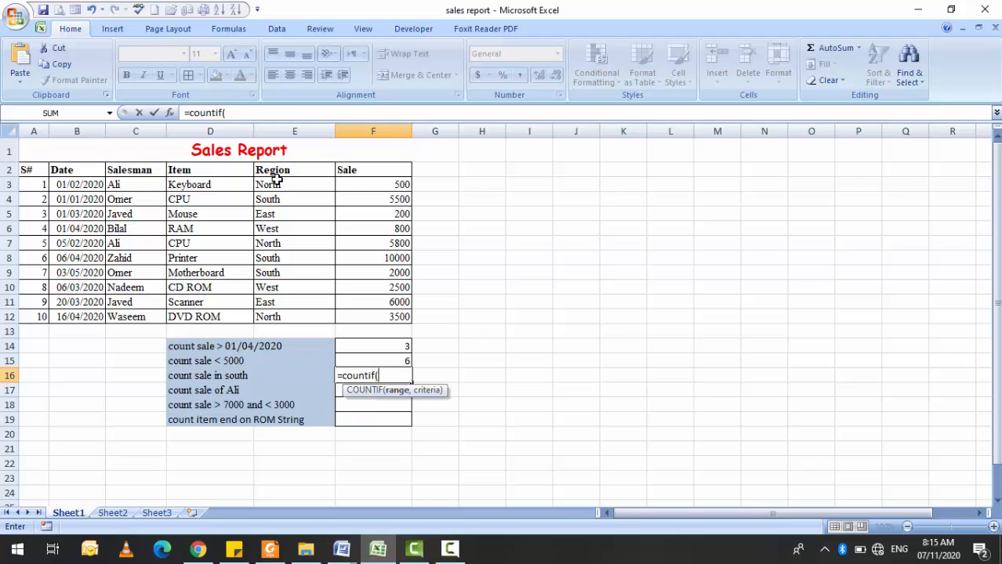
pyautogui.moveTo(278, 185); pyautogui.dragTo(329, 319)
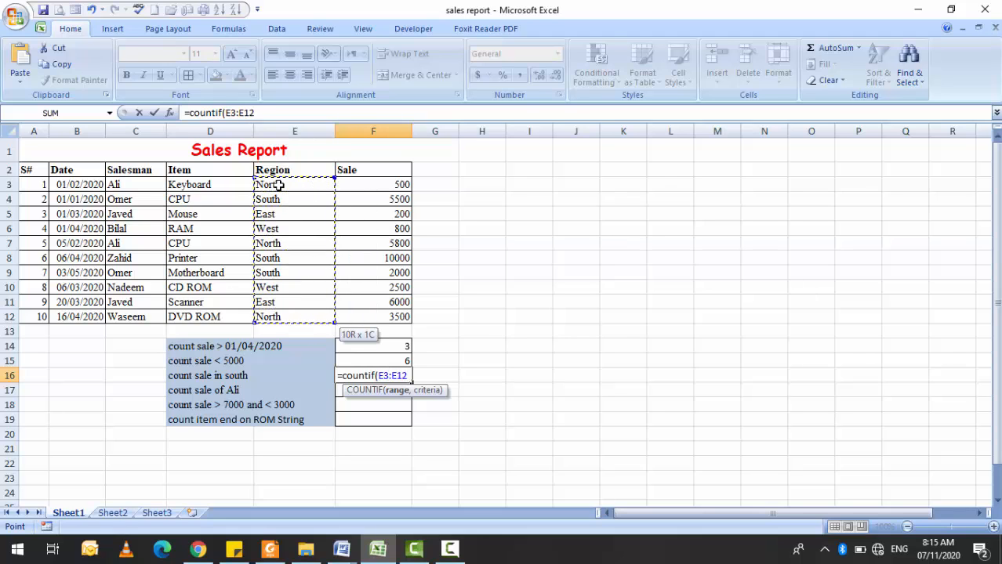
pyautogui.write(',')
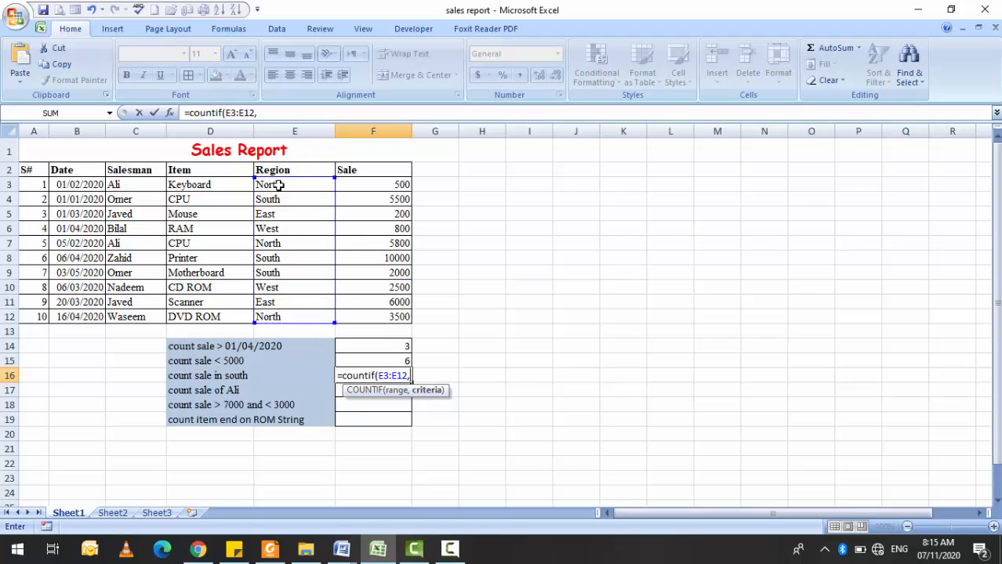
pyautogui.write('"south")')
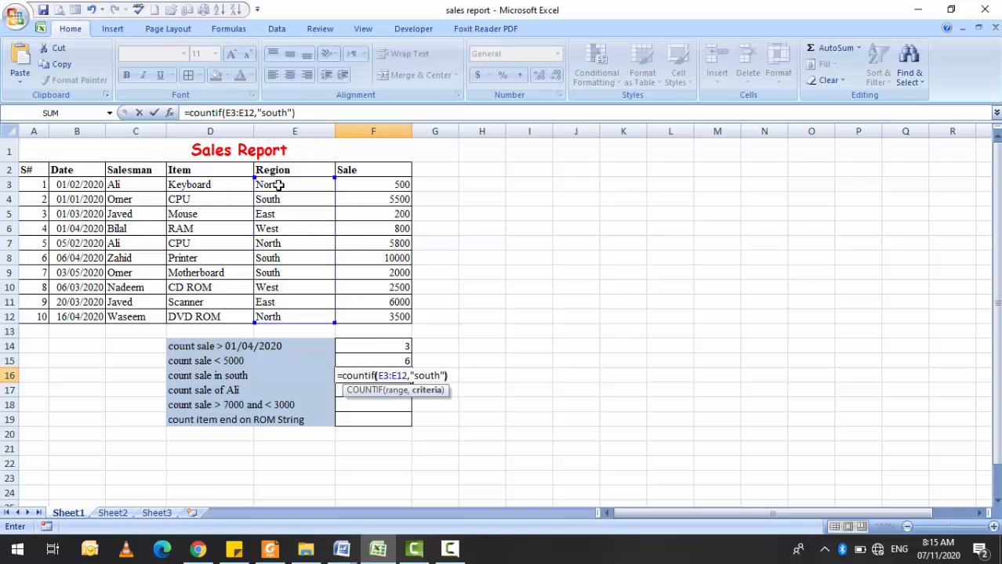
pyautogui.press('Return')
# Check the F16 count by going through the Region column entries one by one for South.
pyautogui.press('Up')
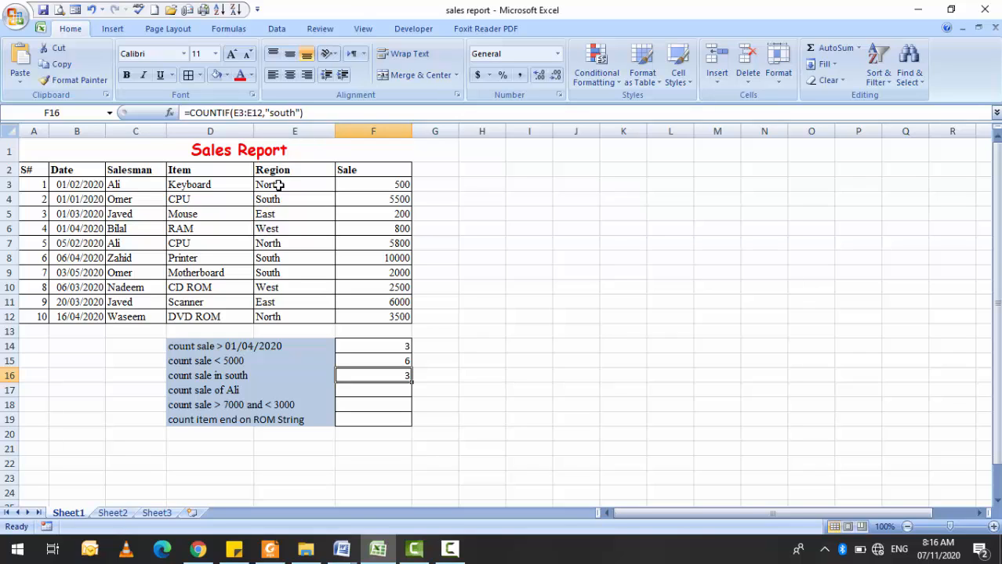
pyautogui.click(278, 200)
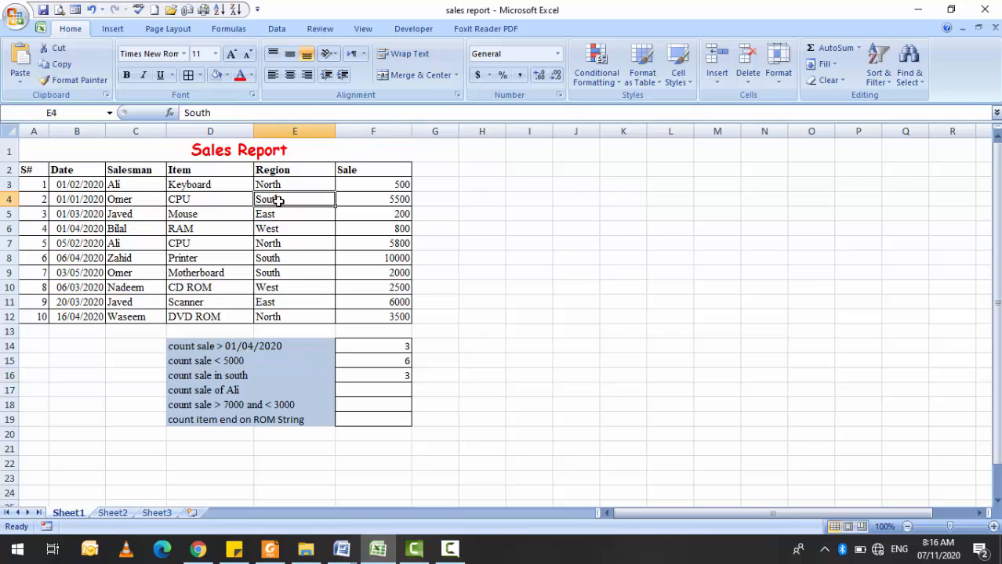
pyautogui.press('Down')
pyautogui.press('Down')
pyautogui.press('Down')
pyautogui.press('Down')
pyautogui.press('Down')
pyautogui.press('Down')
pyautogui.press('Down')
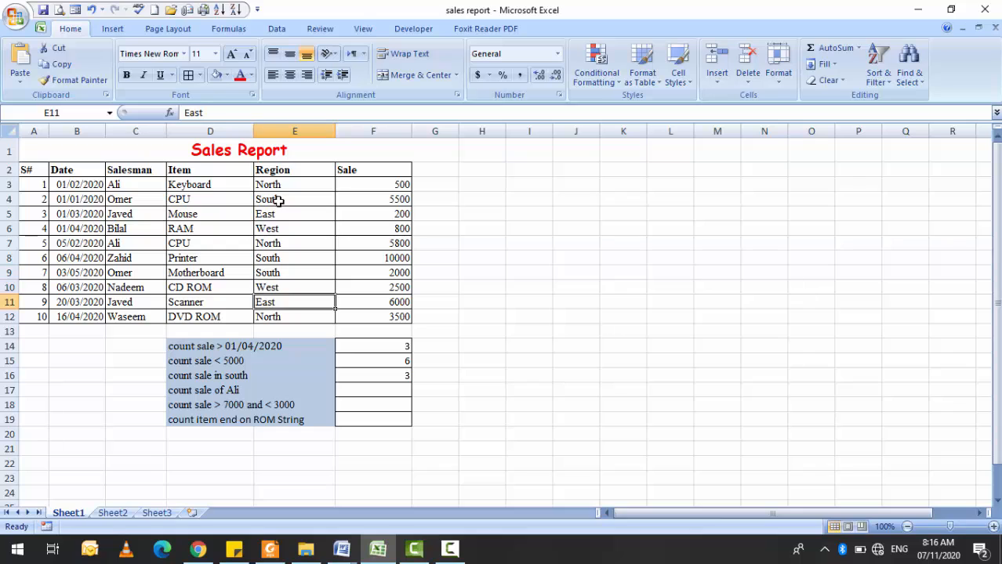
pyautogui.press('Down')
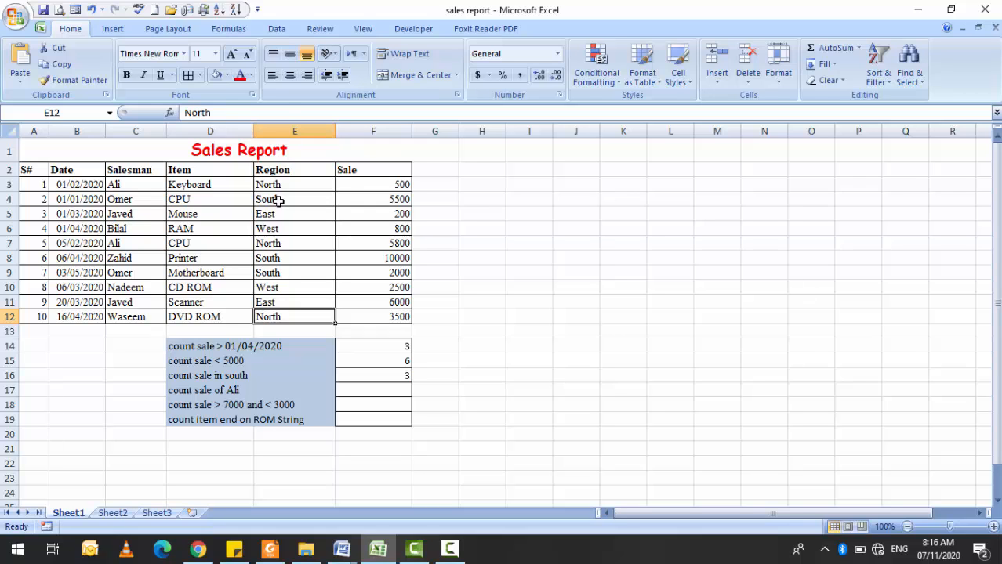
# Begin a COUNTIF formula in F17 for the sales count of the salesman named in that row's question.
pyautogui.press('Down')
pyautogui.press('Down')
pyautogui.press('Down')
pyautogui.press('Down')
pyautogui.press('Down')
pyautogui.press('Right')
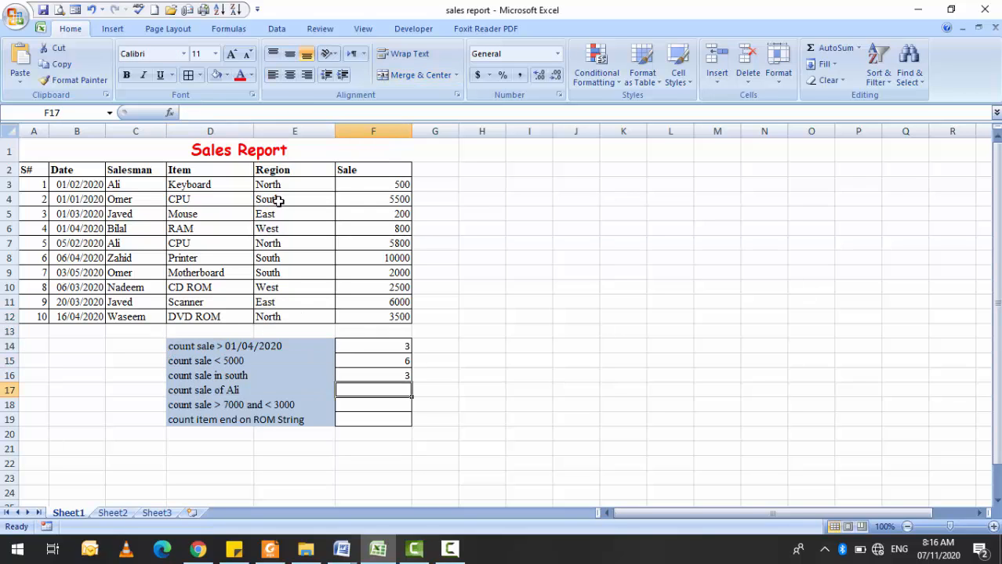
pyautogui.write('count')
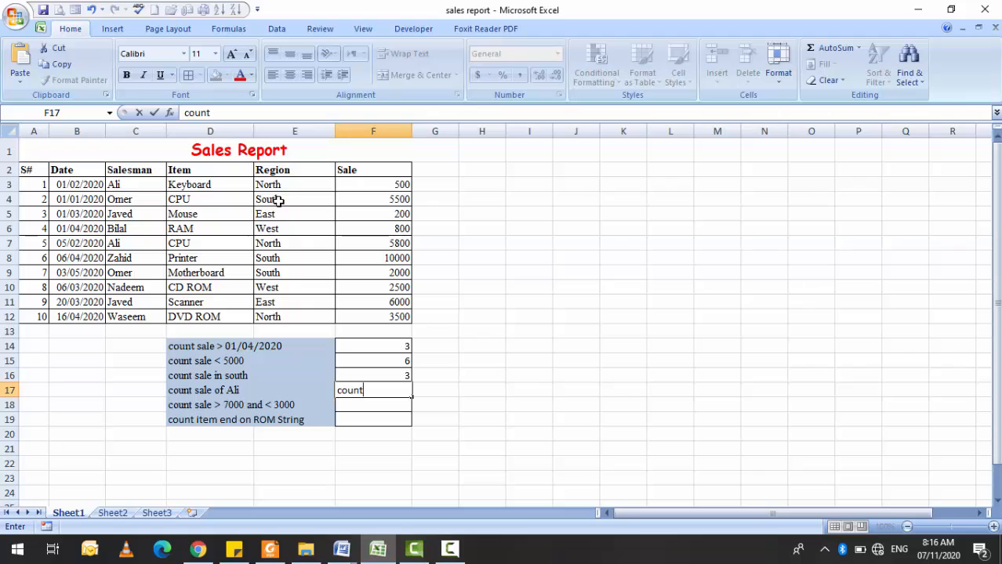
pyautogui.press('BackSpace')
pyautogui.press('BackSpace')
pyautogui.press('BackSpace')
pyautogui.press('BackSpace')
pyautogui.write('=')
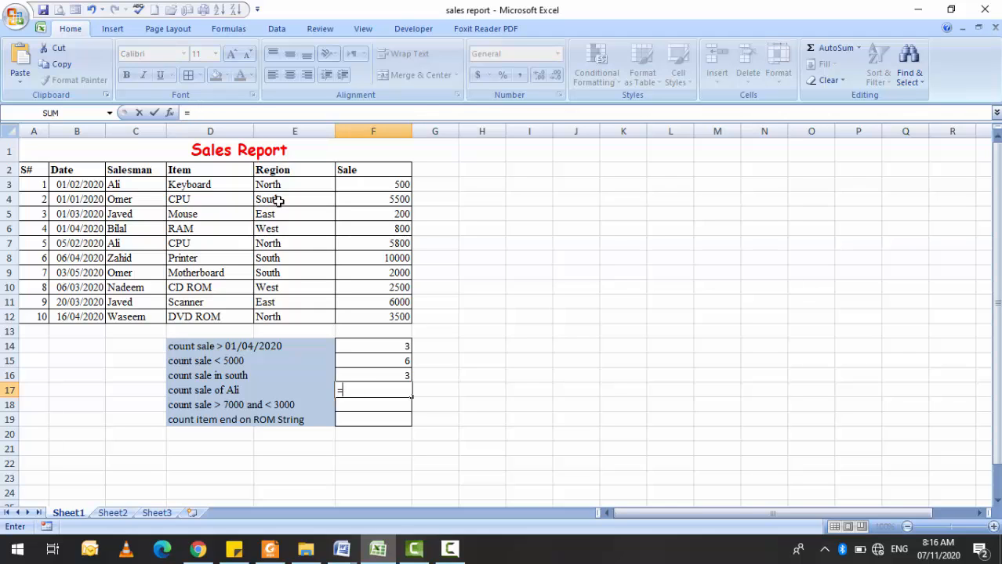
pyautogui.write('counti')
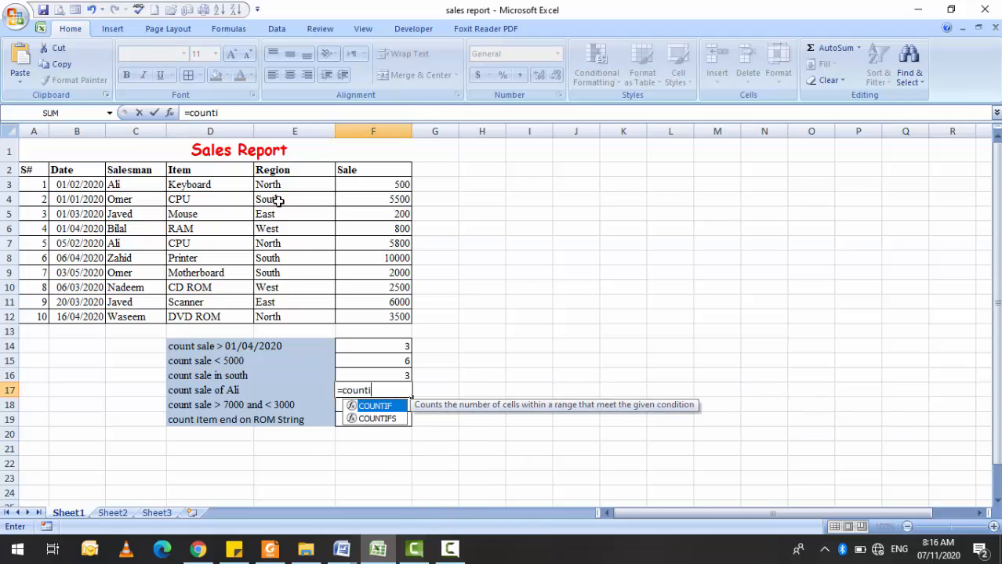
pyautogui.write('f(')
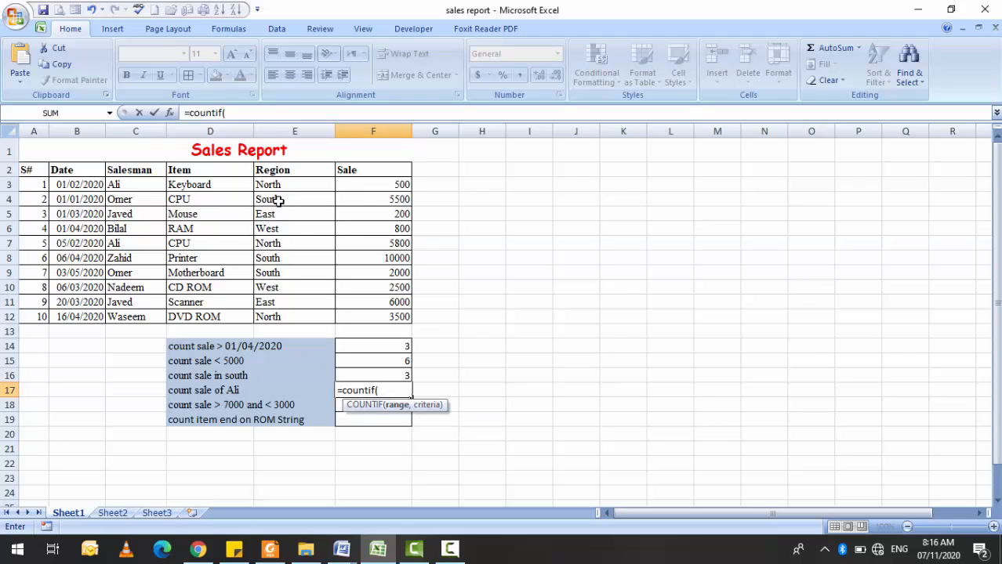
# Complete the F17 formula with the Salesman range C3:C12 and cell C3 as the criterion.
pyautogui.moveTo(141, 186); pyautogui.dragTo(143, 184)
pyautogui.hotkey('shift', 'Down')
pyautogui.hotkey('shift', 'Down')
pyautogui.hotkey('shift', 'Down')
pyautogui.hotkey('shift', 'Down')
pyautogui.hotkey('shift', 'Down')
pyautogui.hotkey('shift', 'Down')
pyautogui.hotkey('shift', 'Down')
pyautogui.hotkey('shift', 'Down')
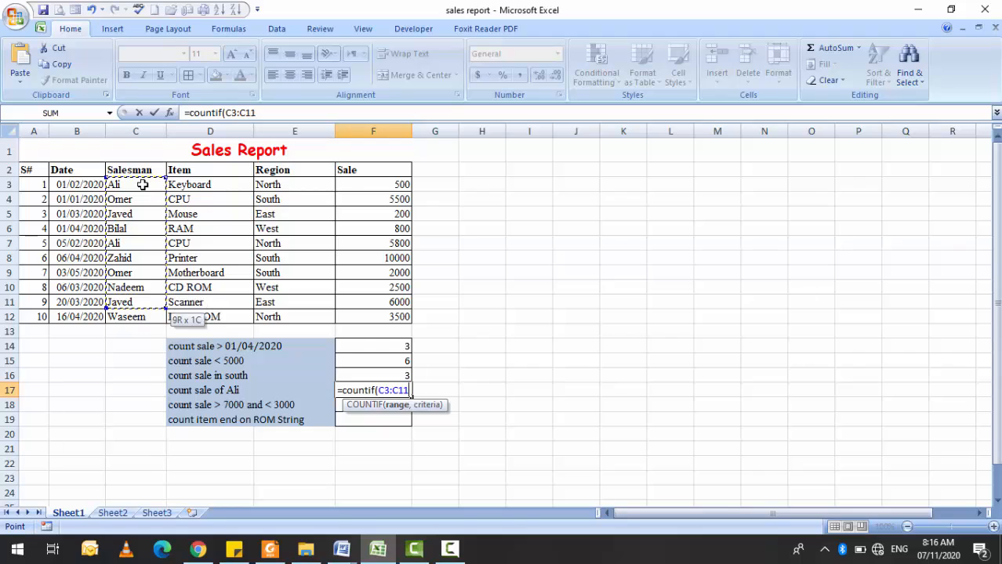
pyautogui.write(',')
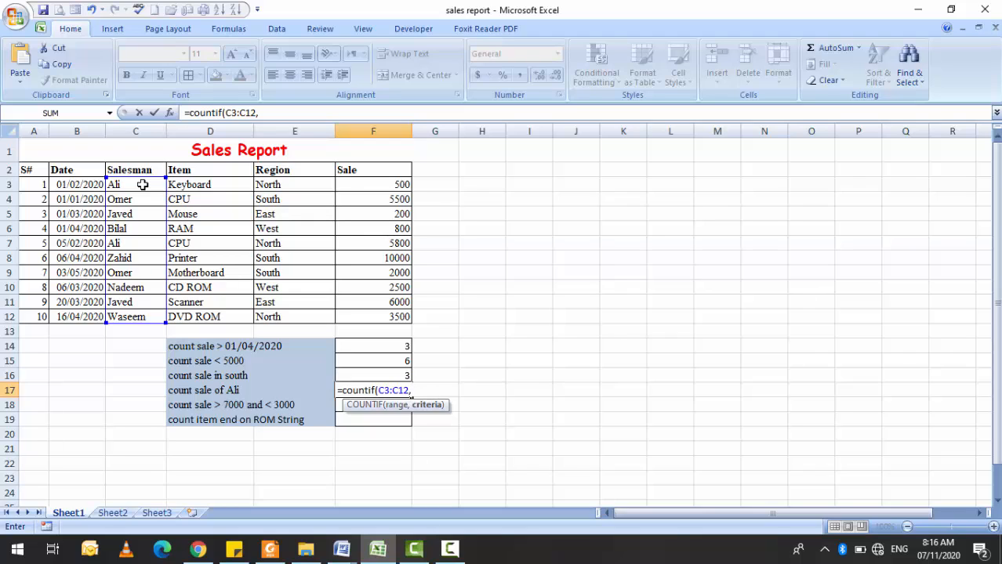
pyautogui.click(119, 185)
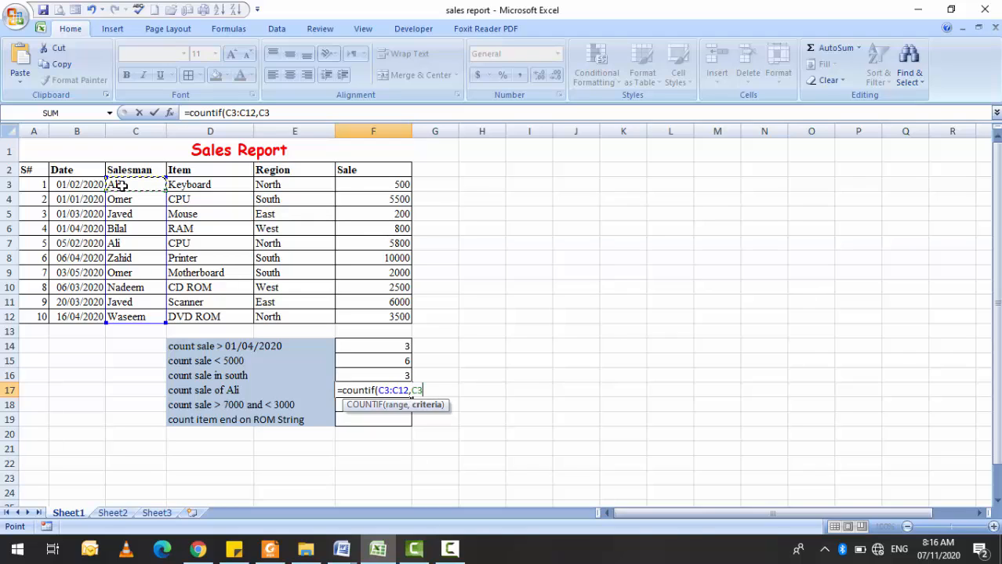
pyautogui.write(')')
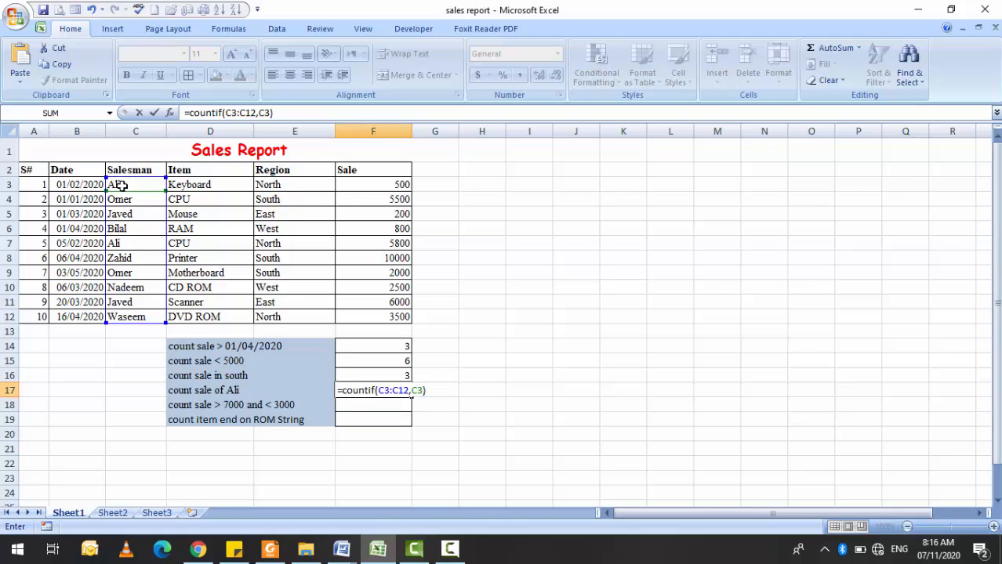
pyautogui.press('Return')
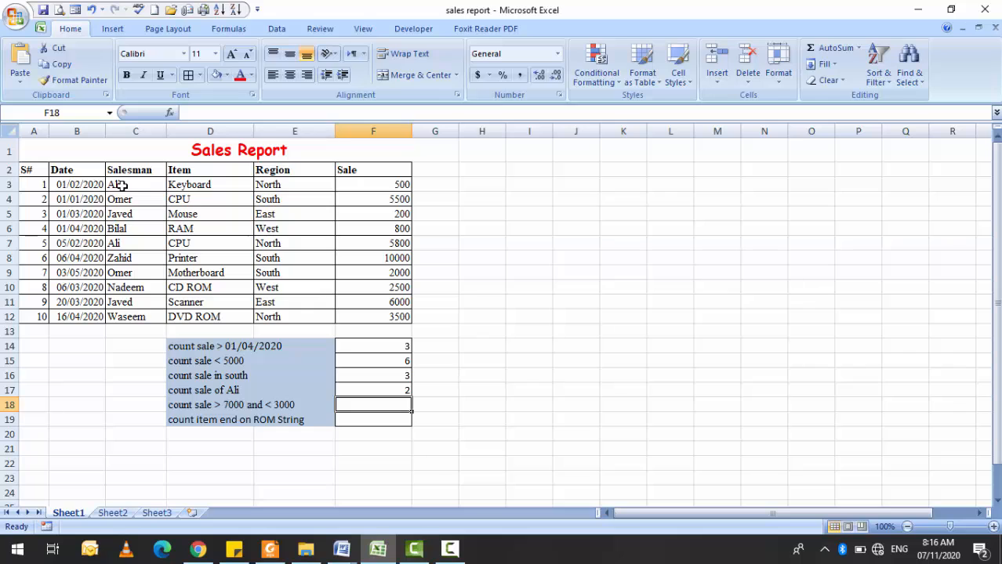
# Begin the F18 formula with =COUNTIF(F3:F12,">"&7000 to count the sales above 7000.
pyautogui.write('=cou')
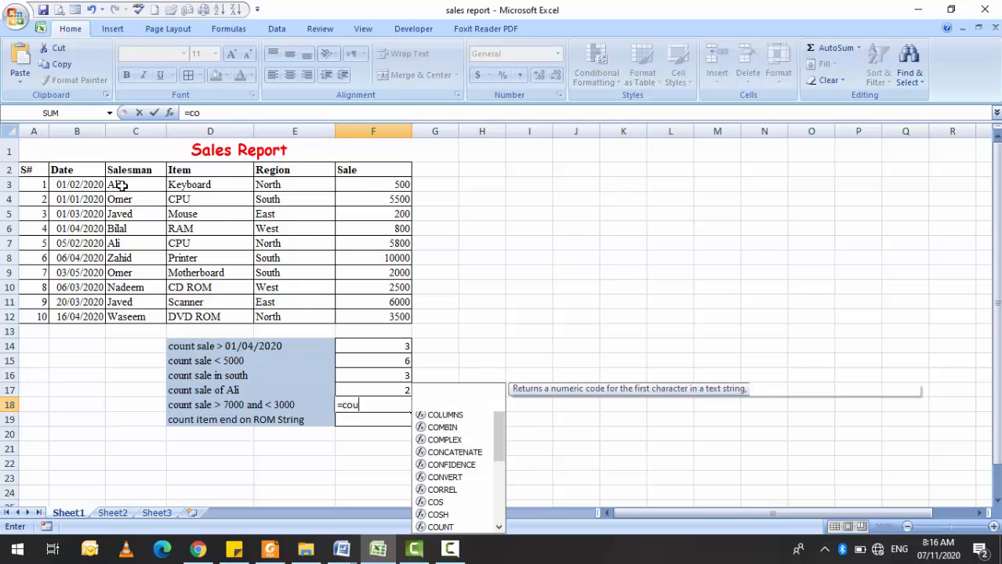
pyautogui.write('ntif(')
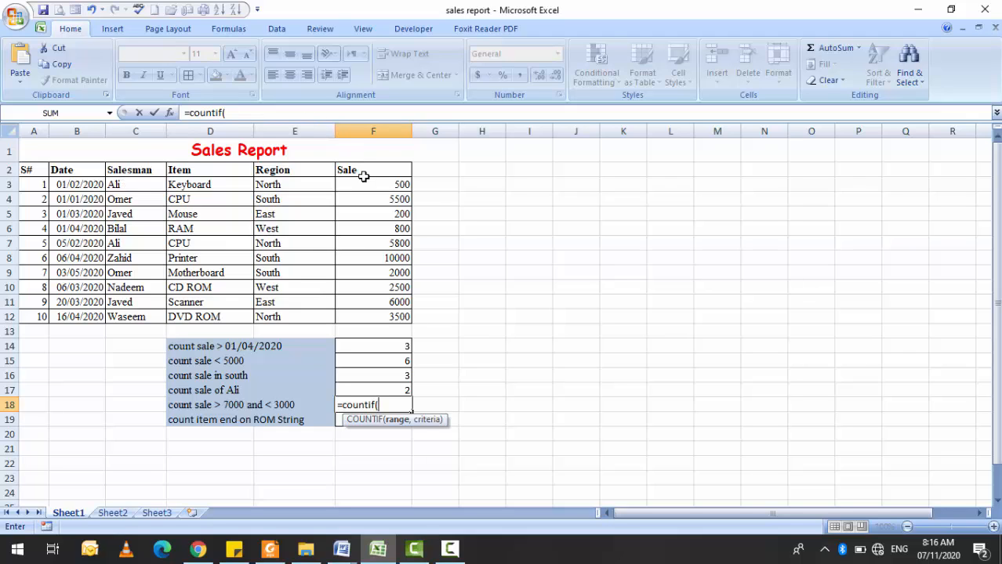
pyautogui.moveTo(365, 179); pyautogui.dragTo(364, 178)
pyautogui.hotkey('shift', 'Down')
pyautogui.hotkey('shift', 'Down')
pyautogui.hotkey('shift', 'Down')
pyautogui.hotkey('shift', 'Down')
pyautogui.hotkey('shift', 'Down')
pyautogui.hotkey('shift', 'Down')
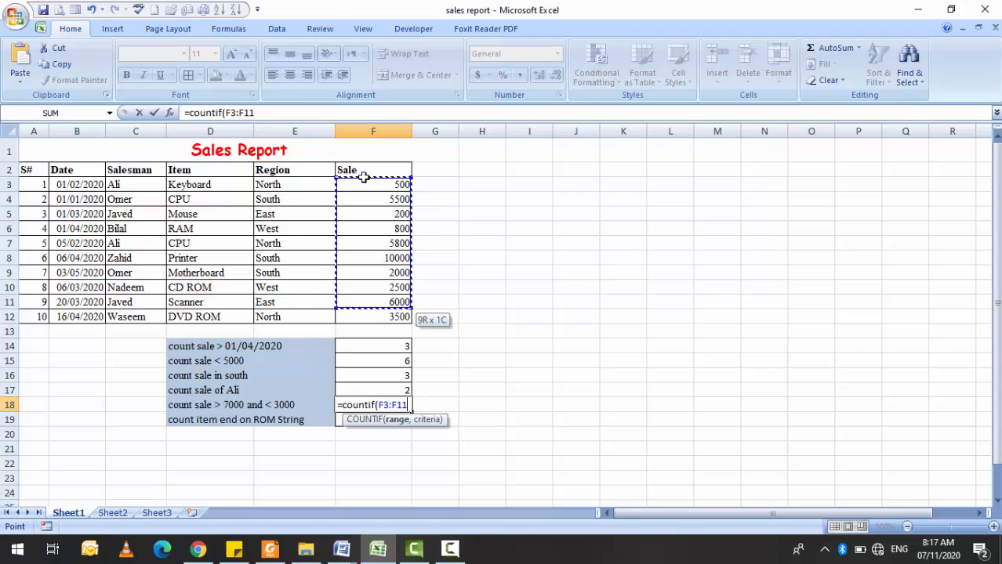
pyautogui.hotkey('shift', 'Down')
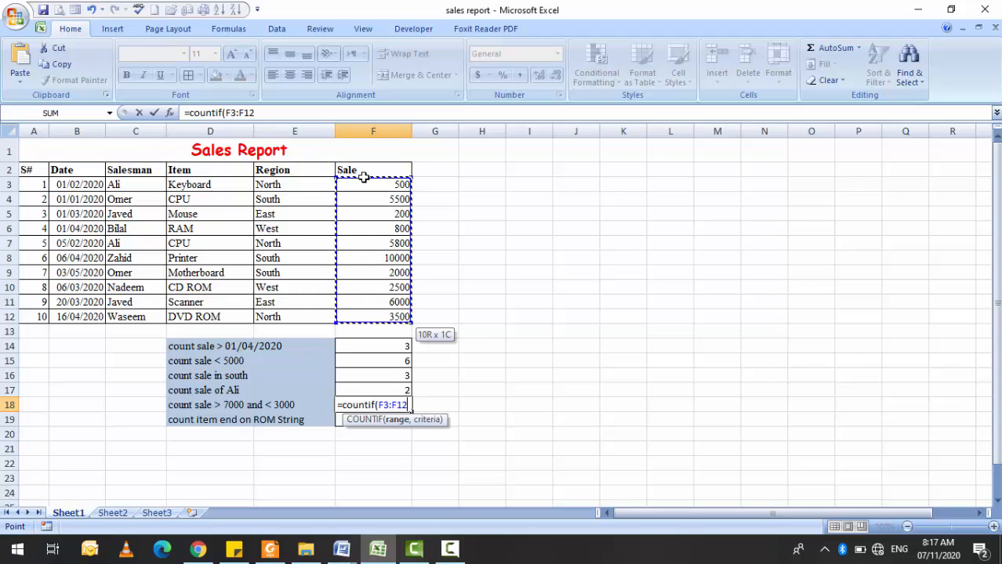
pyautogui.write(',')
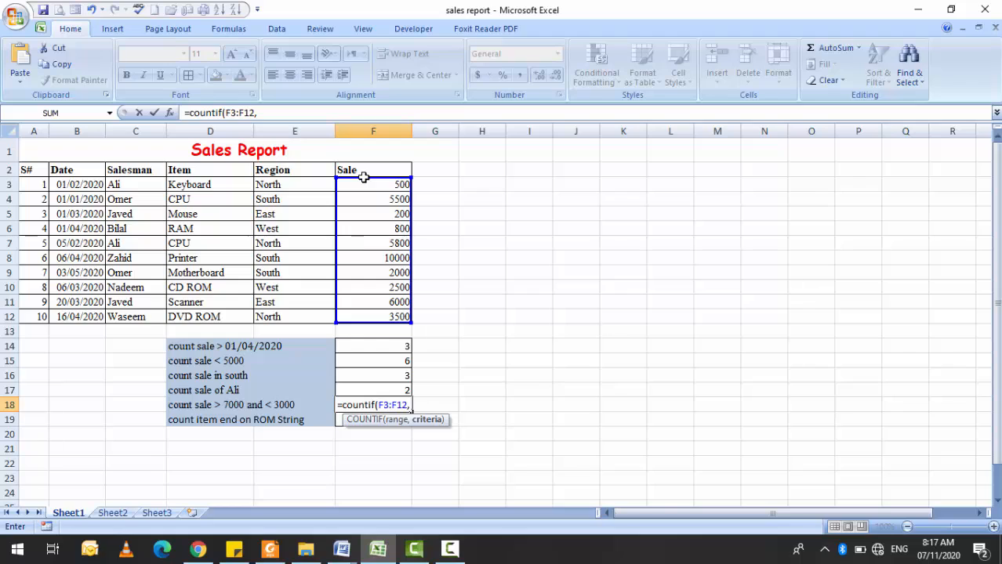
pyautogui.write('">"$')
pyautogui.press('BackSpace')
pyautogui.write('&7000')
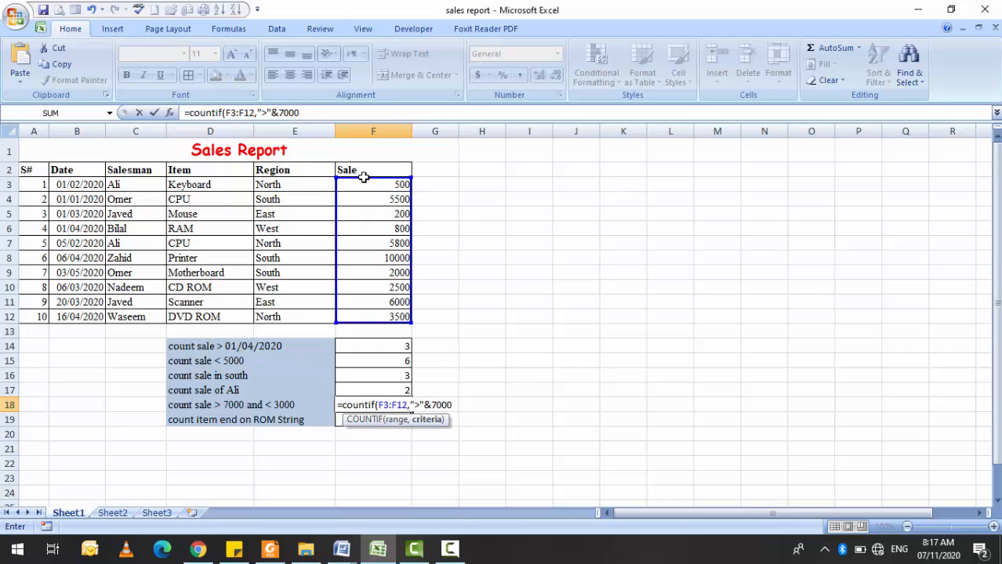
# Extend the F18 formula by adding a second COUNTIF over the Sale range F3:F12.
pyautogui.write(')+count')
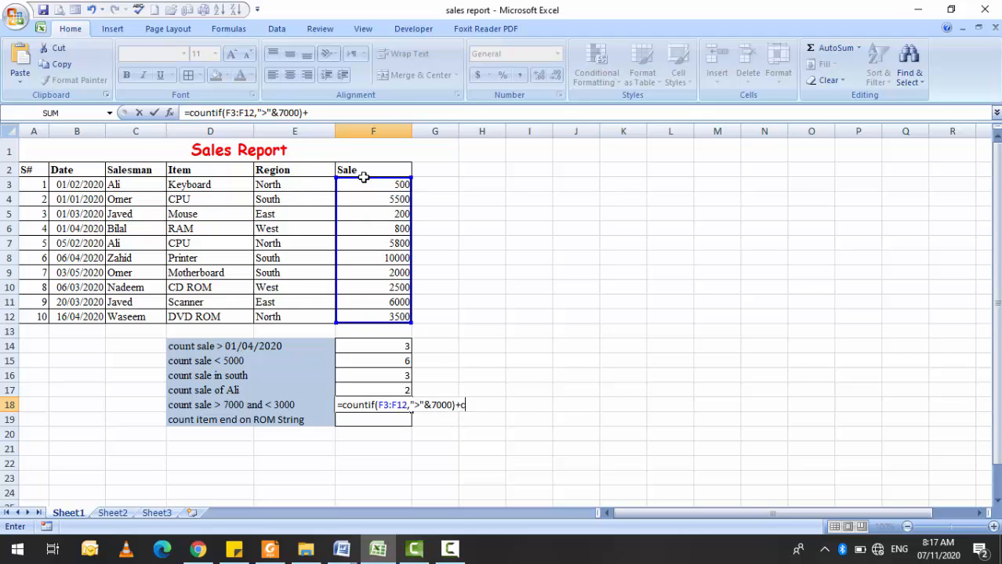
pyautogui.write('if(')
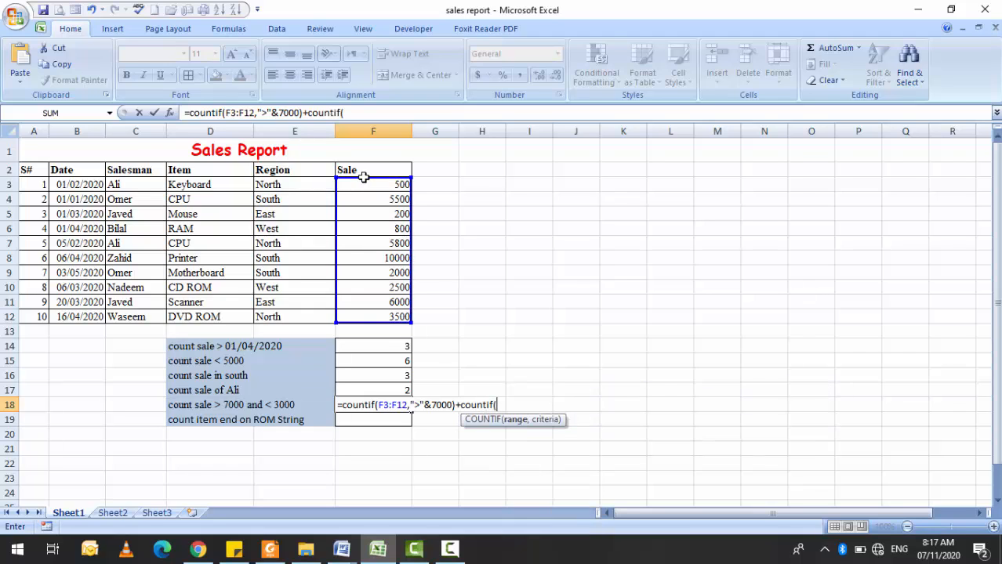
pyautogui.click(364, 185)
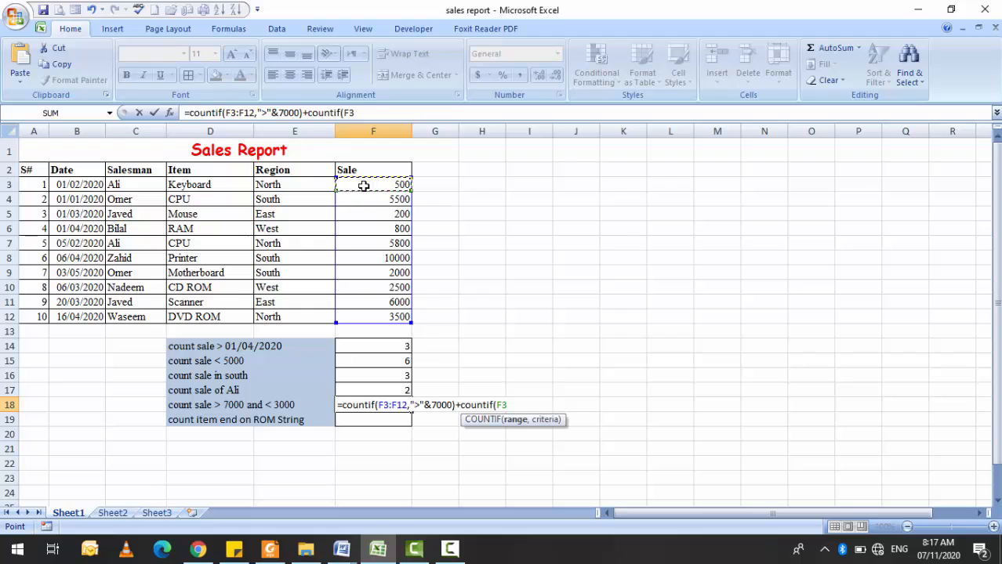
pyautogui.hotkey('shift', 'Down')
pyautogui.hotkey('shift', 'Down')
pyautogui.hotkey('shift', 'Down')
pyautogui.hotkey('shift', 'Down')
pyautogui.hotkey('shift', 'Down')
pyautogui.hotkey('shift', 'Down')
pyautogui.hotkey('shift', 'Down')
pyautogui.hotkey('shift', 'Down')
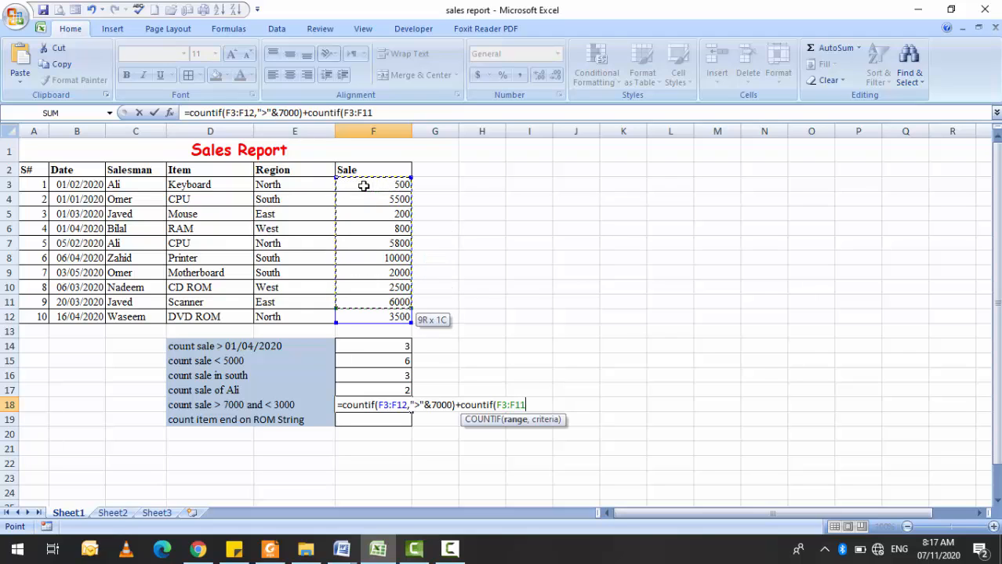
pyautogui.hotkey('shift', 'Down')
# Complete the F18 formula with the criterion "<"&3000 in the second COUNTIF.
pyautogui.write(',')
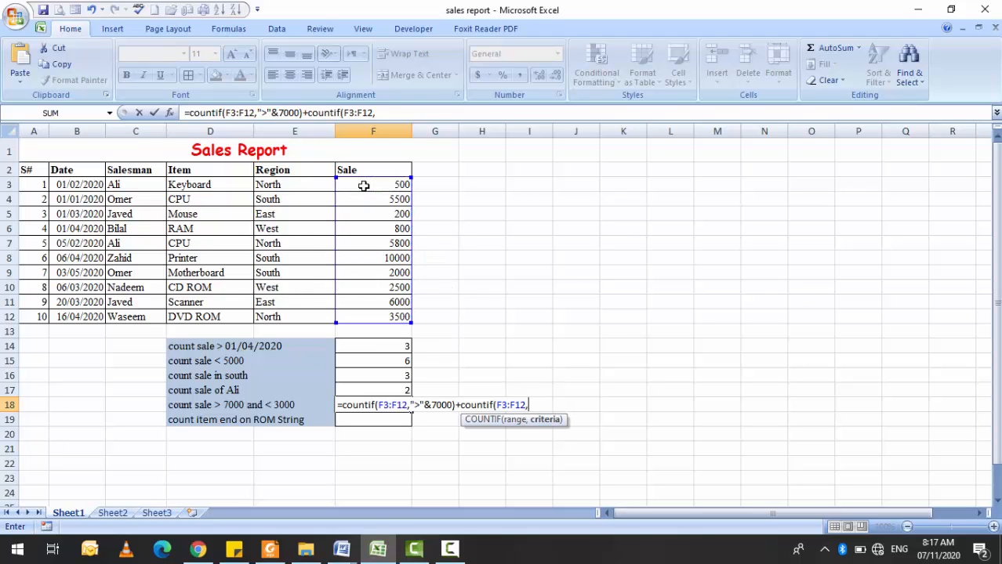
pyautogui.write('"<"&5')
pyautogui.press('BackSpace')
pyautogui.write('3000')
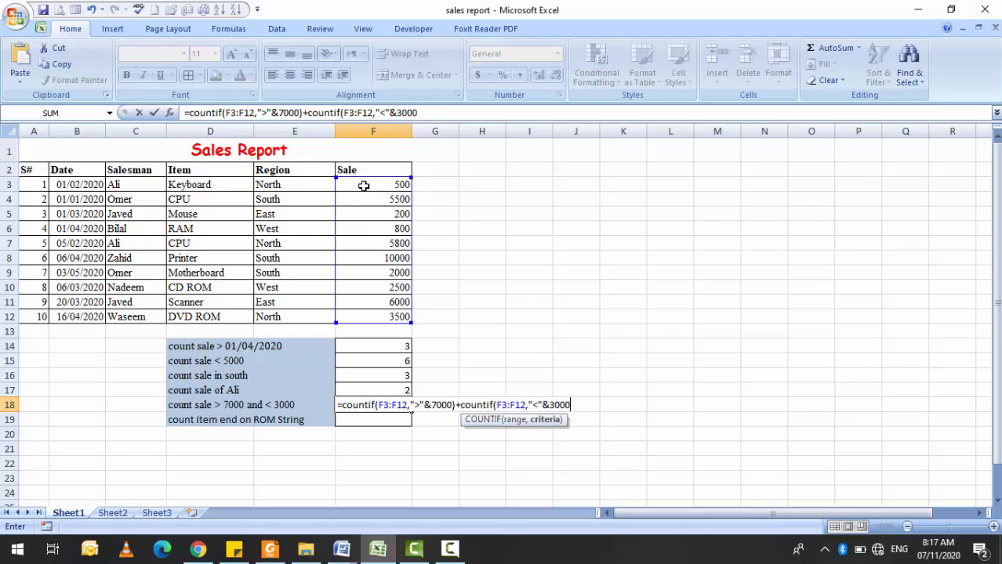
pyautogui.write(')')
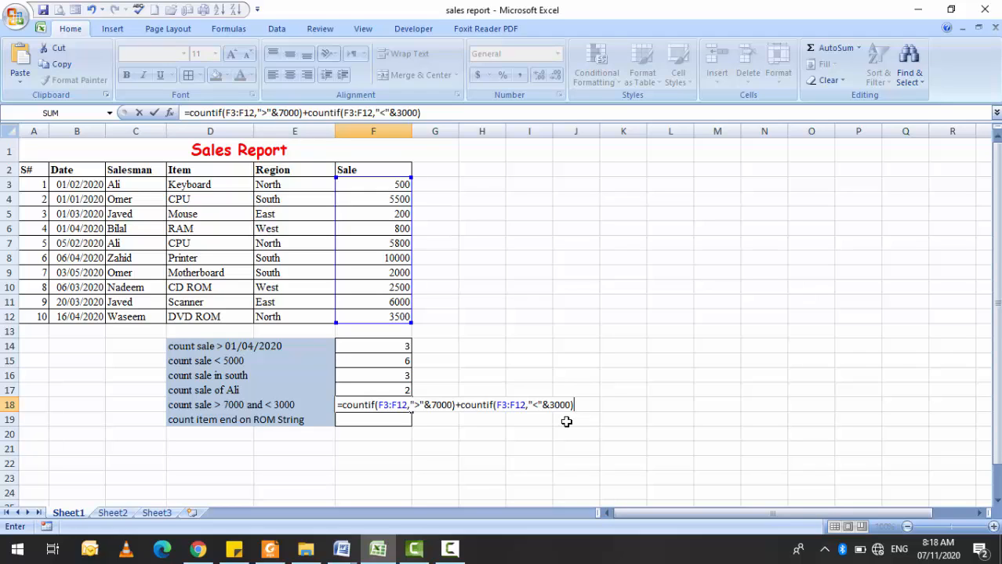
pyautogui.hotkey('ctrl', 'Return')
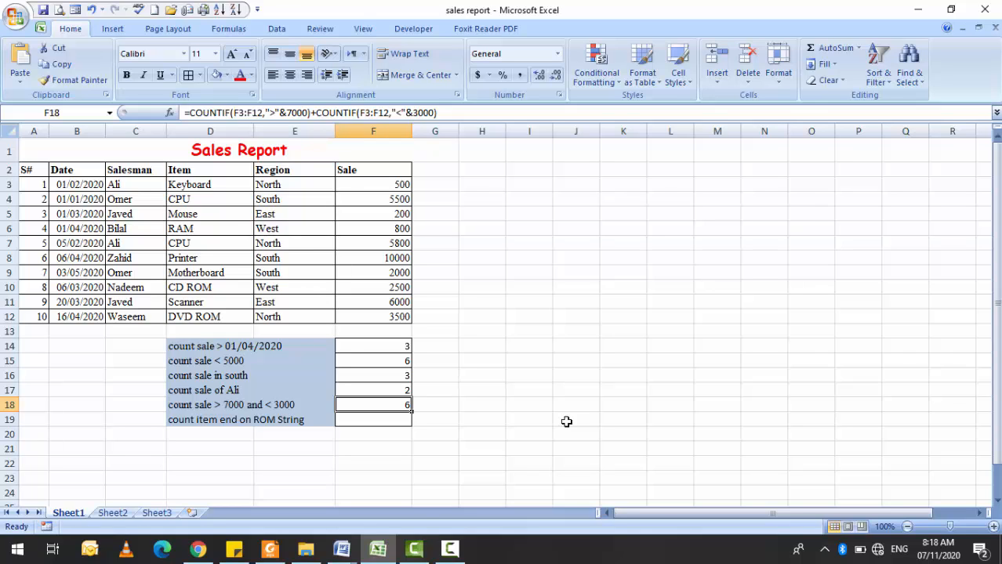
# Check the F18 count by going through the Sale values above 7000 and below 3000 one by one.
pyautogui.click(392, 262)
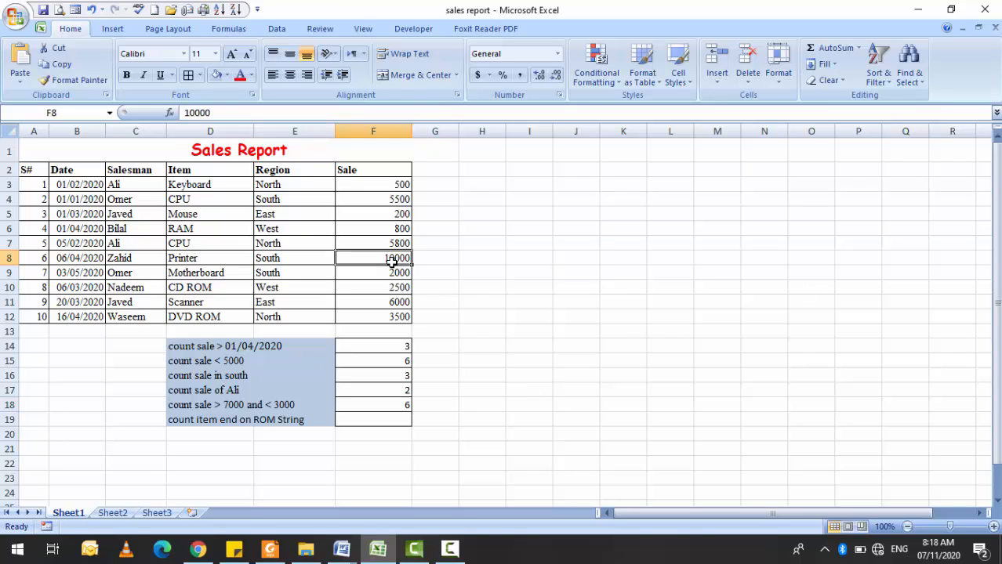
pyautogui.click(403, 184)
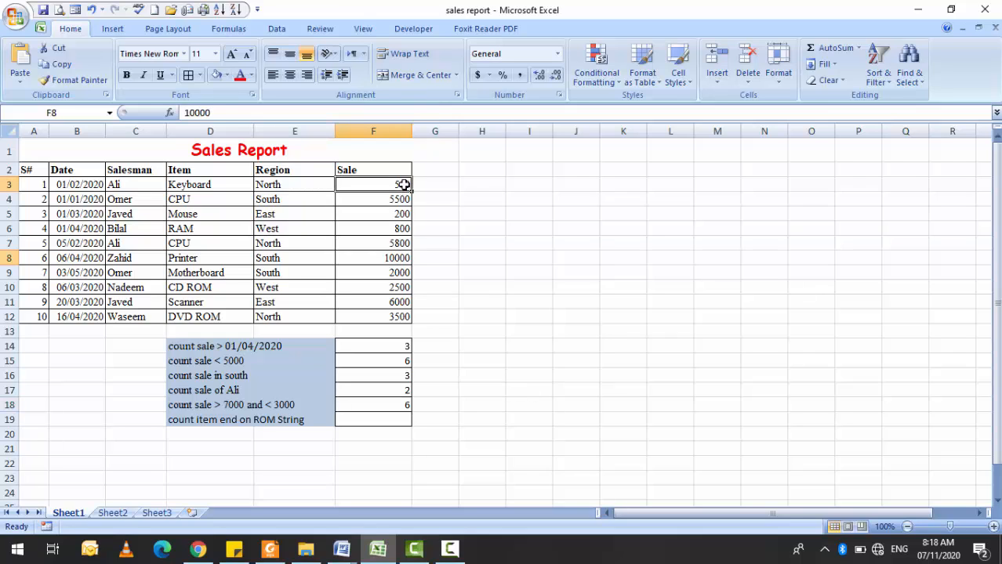
pyautogui.click(403, 214)
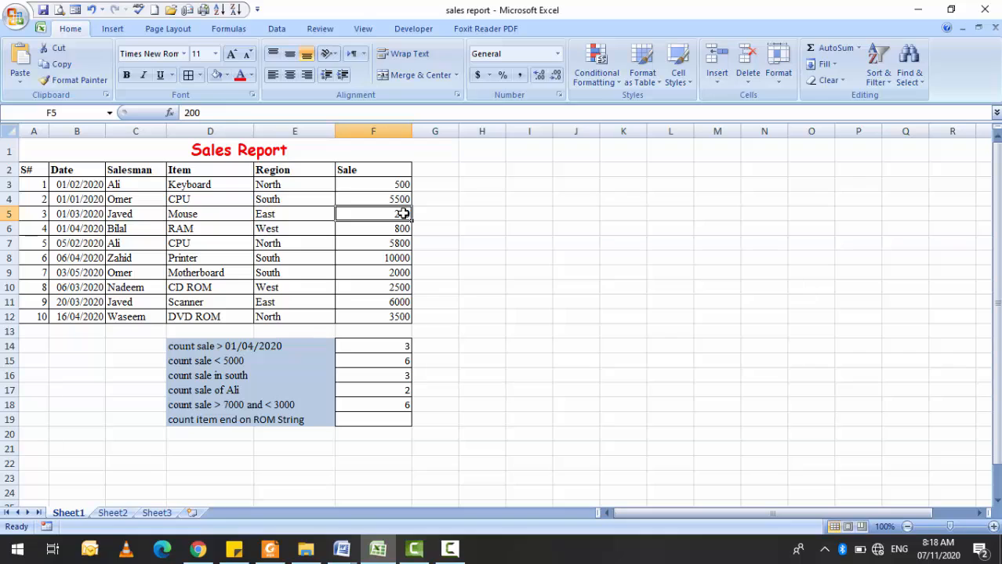
pyautogui.click(403, 184)
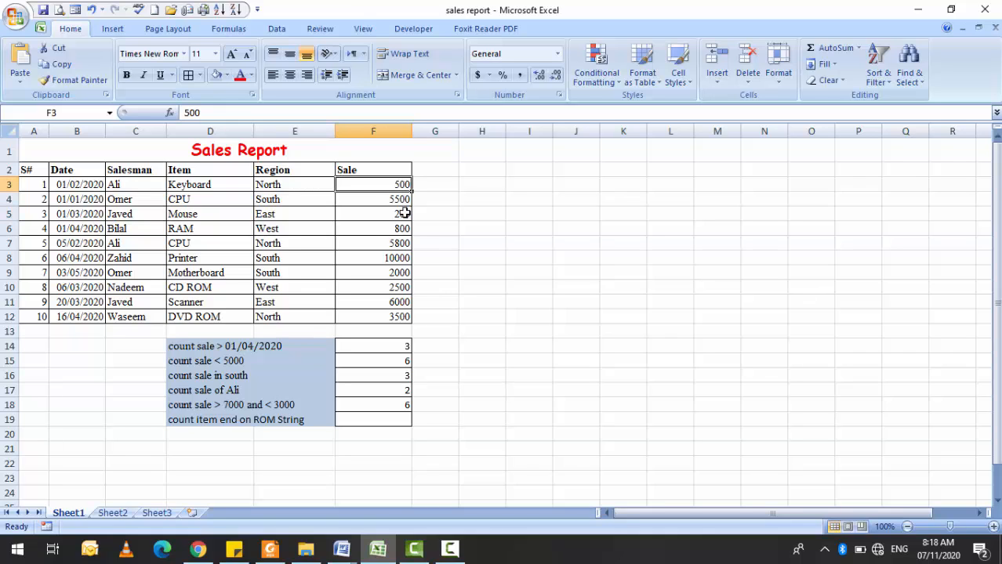
pyautogui.click(403, 214)
pyautogui.click(403, 228)
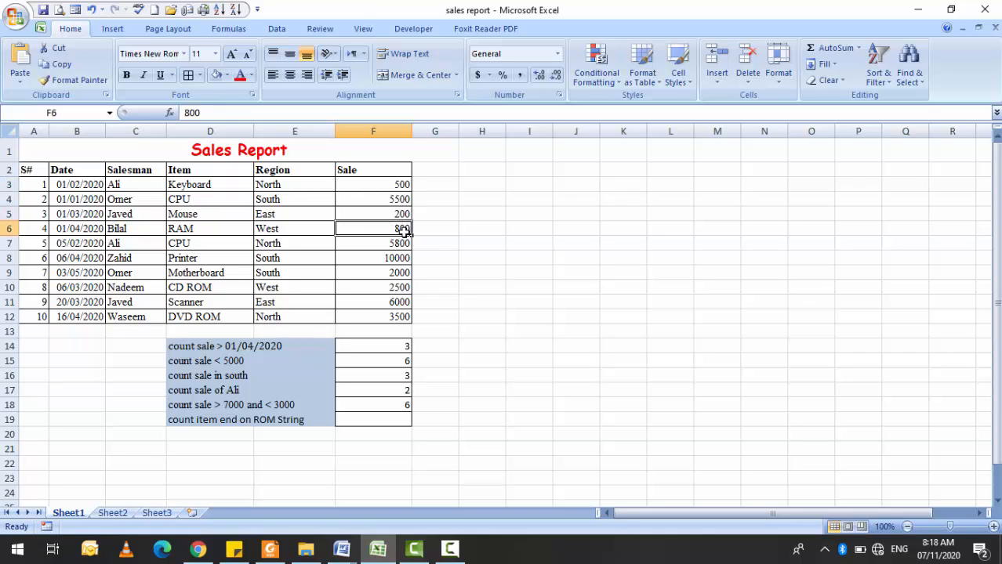
pyautogui.click(403, 258)
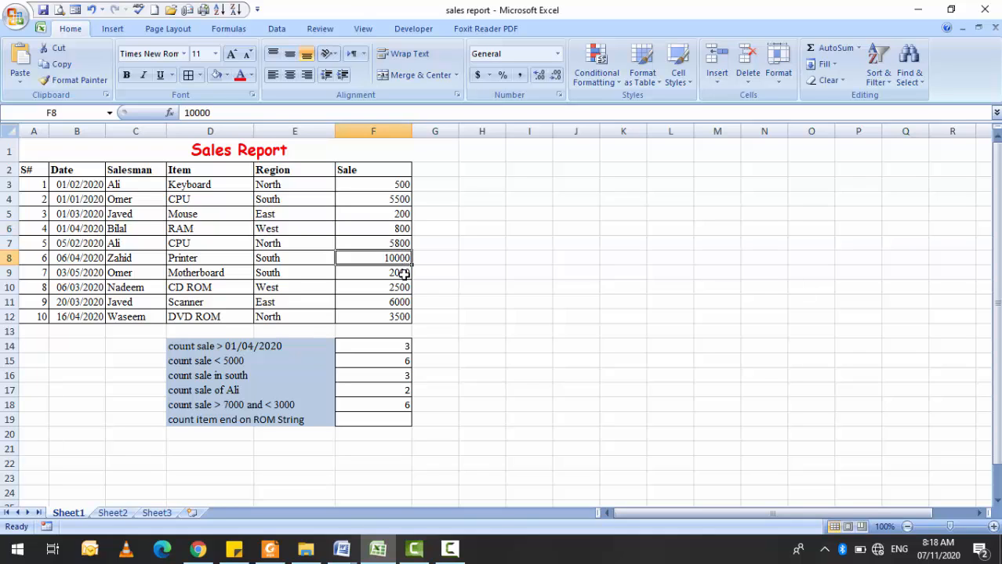
pyautogui.click(403, 273)
pyautogui.click(403, 287)
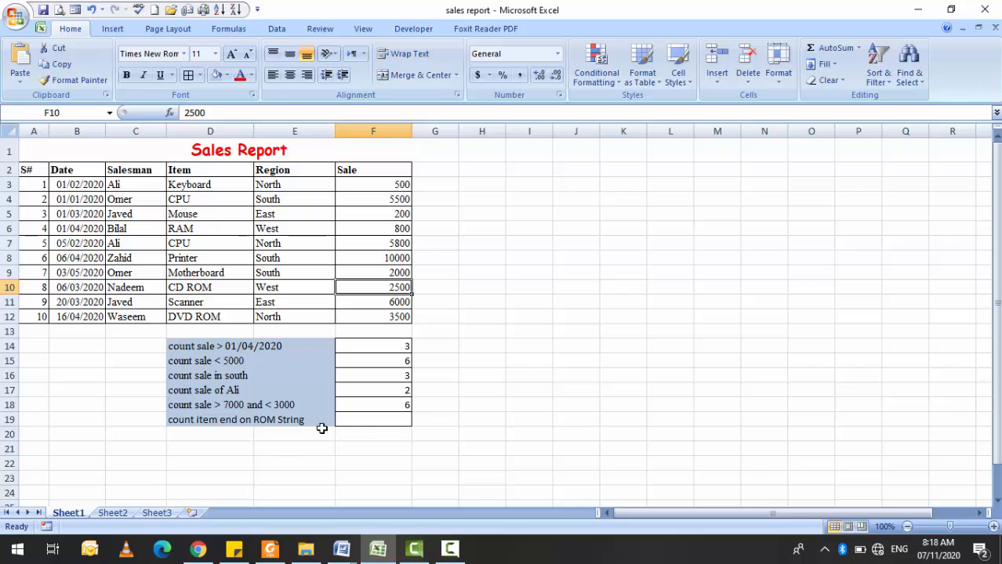
# Begin a COUNTIF formula in F19 with the Item range D3:D12.
pyautogui.click(382, 419)
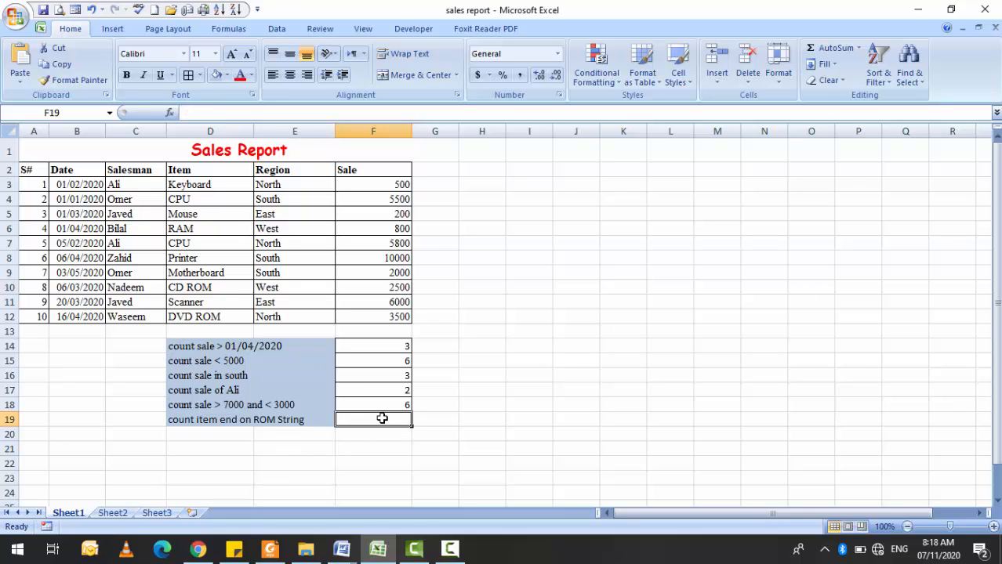
pyautogui.write('=countif')
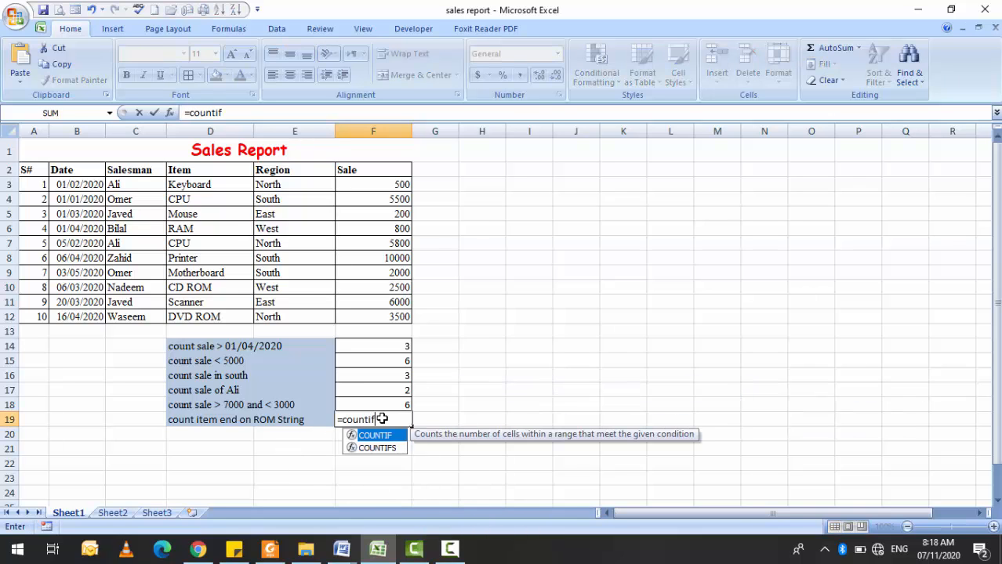
pyautogui.write('(')
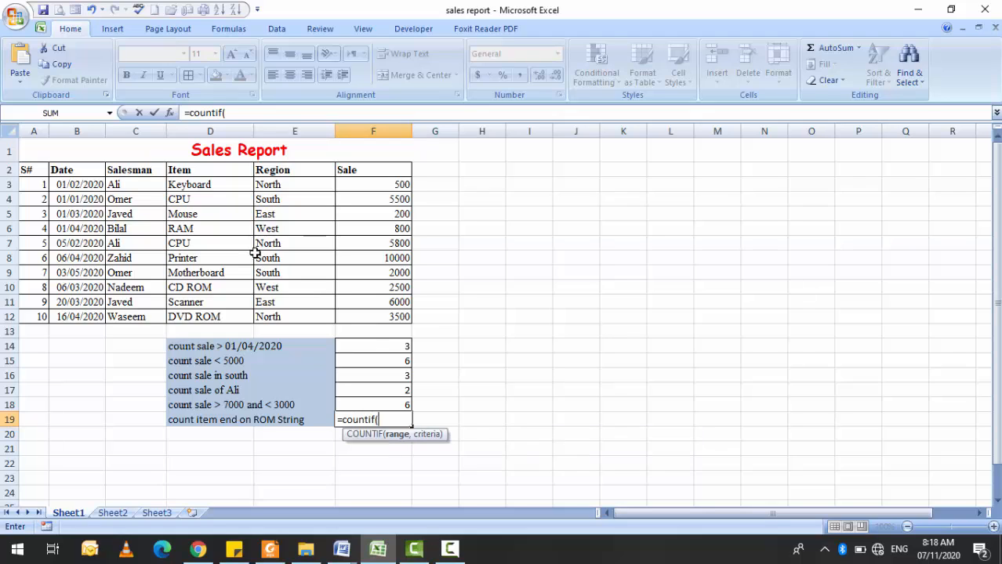
pyautogui.click(206, 187)
pyautogui.hotkey('shift', 'Down')
pyautogui.hotkey('shift', 'Down')
pyautogui.hotkey('shift', 'Down')
pyautogui.hotkey('shift', 'Down')
pyautogui.hotkey('shift', 'Down')
pyautogui.hotkey('shift', 'Down')
pyautogui.hotkey('shift', 'Down')
pyautogui.hotkey('shift', 'Down')
pyautogui.hotkey('shift', 'Down')
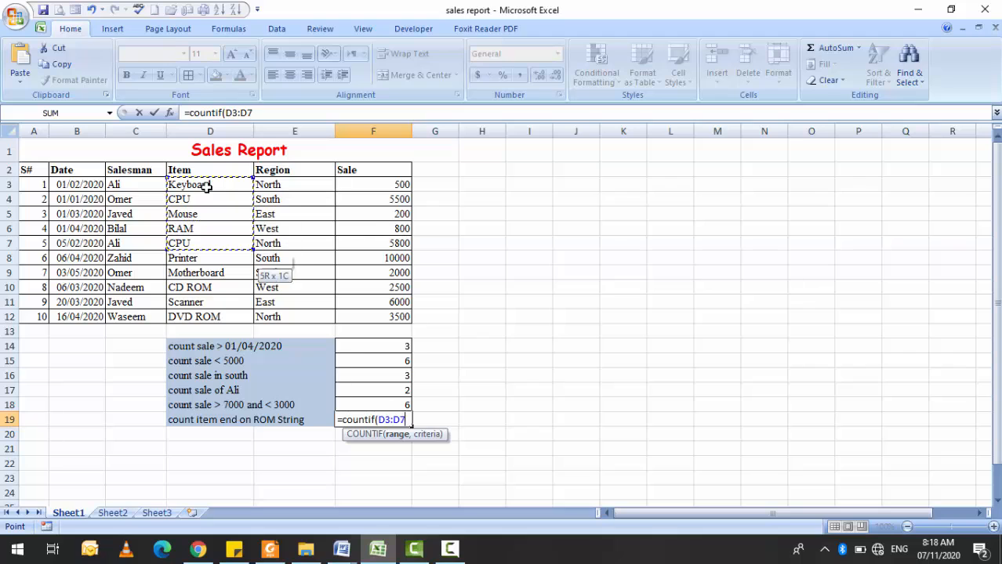
# Complete the F19 formula with the criterion "*ROM" to count the items ending in ROM.
pyautogui.write(',"')
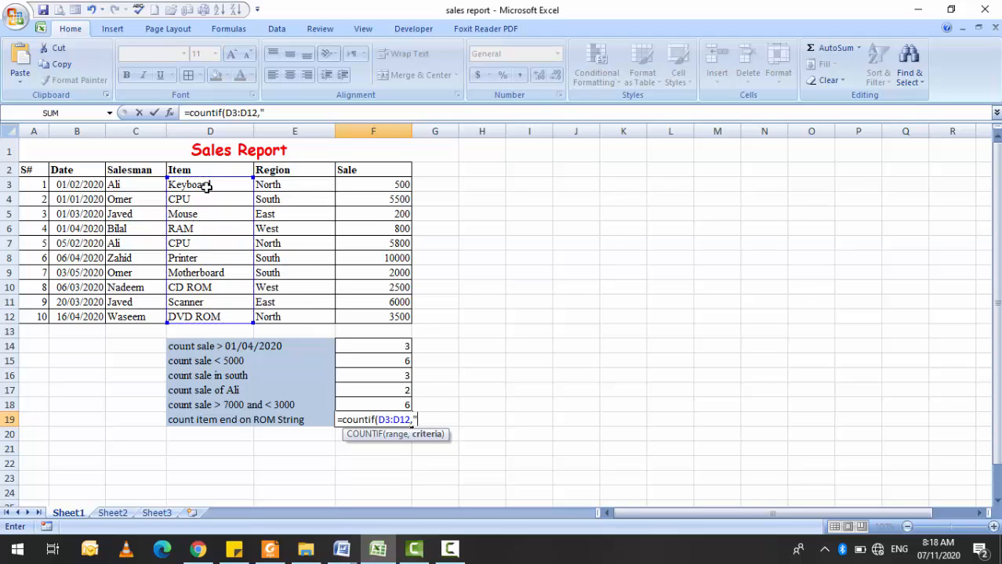
pyautogui.write('*ROM")')
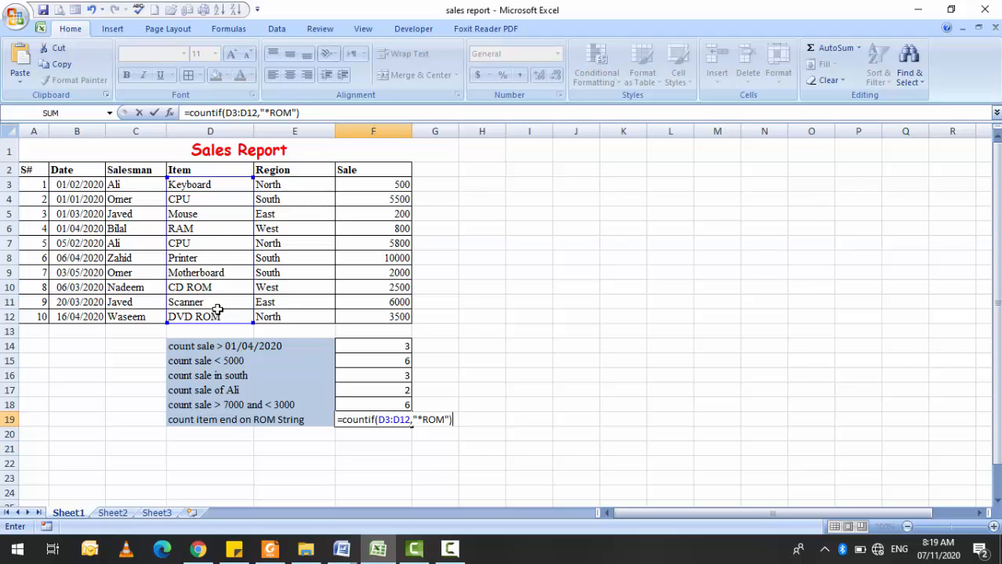
pyautogui.press('Return')
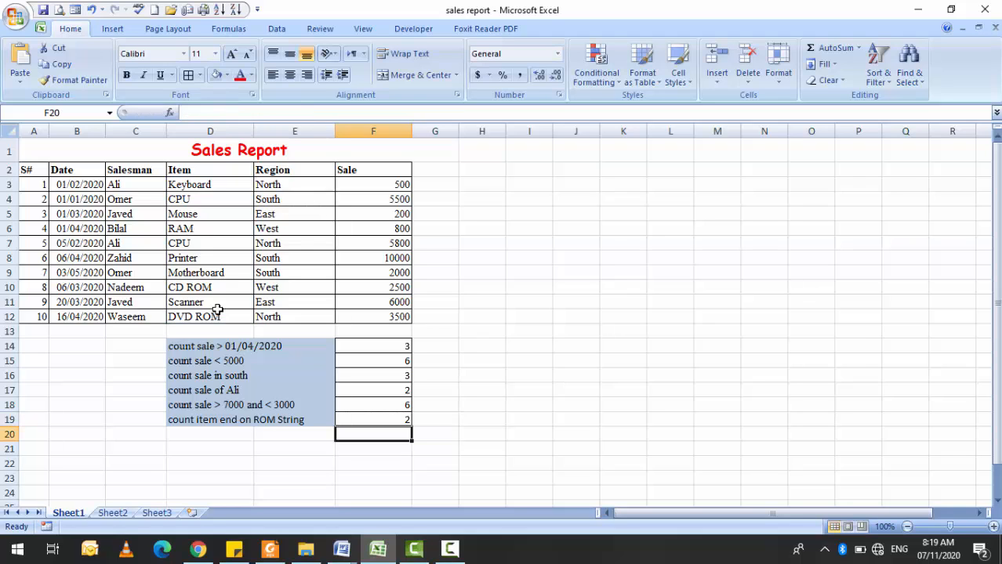
# Review the finished COUNTIF formulas in the answer cells F14 to F19.
pyautogui.click(394, 418)
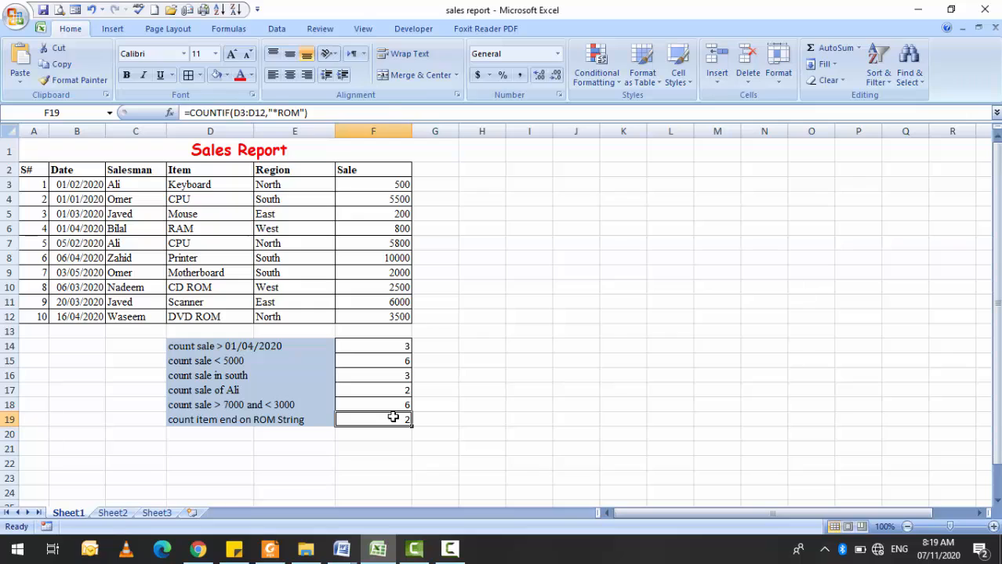
pyautogui.press('Up')
pyautogui.press('Up')
pyautogui.press('Up')
pyautogui.press('Up')
pyautogui.press('Up')
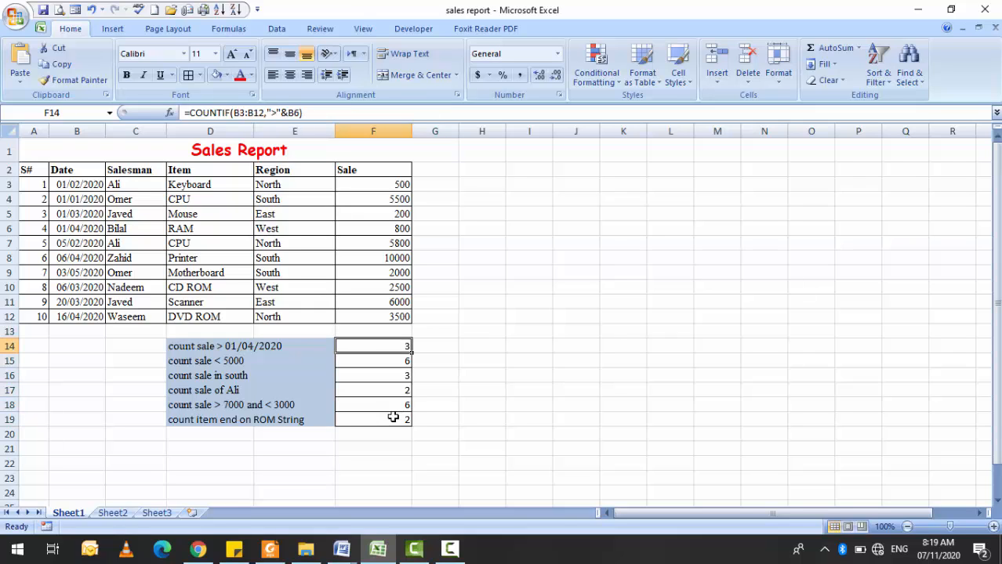
pyautogui.press('Down')
pyautogui.press('Down')
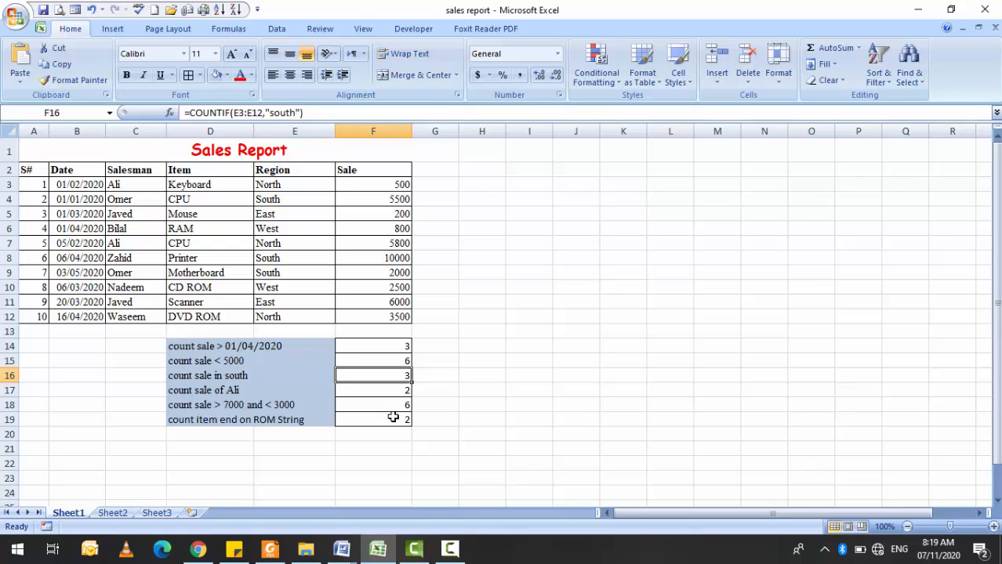
pyautogui.press('Down')
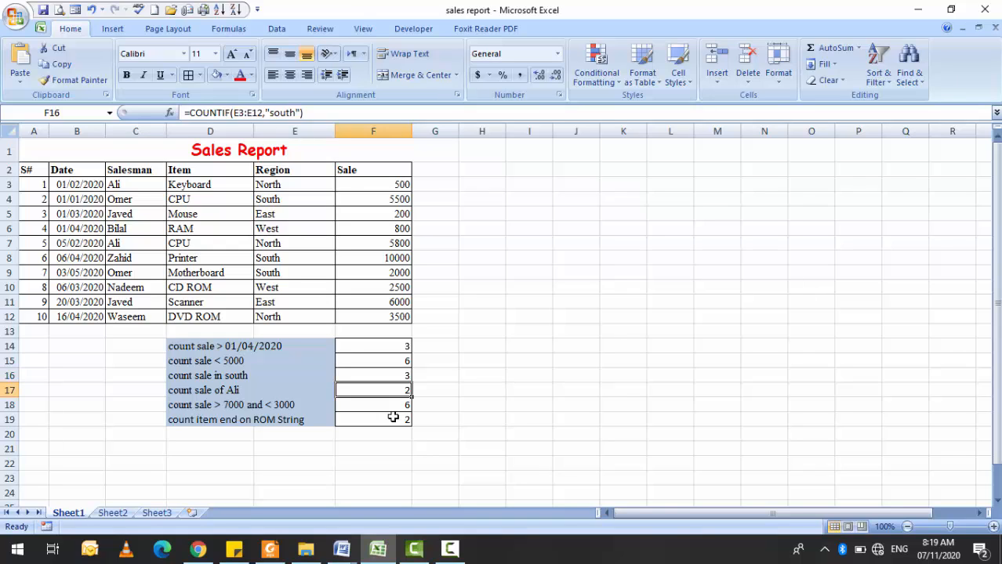
pyautogui.press('Up')
pyautogui.press('Up')
pyautogui.press('Up')
pyautogui.press('Up')
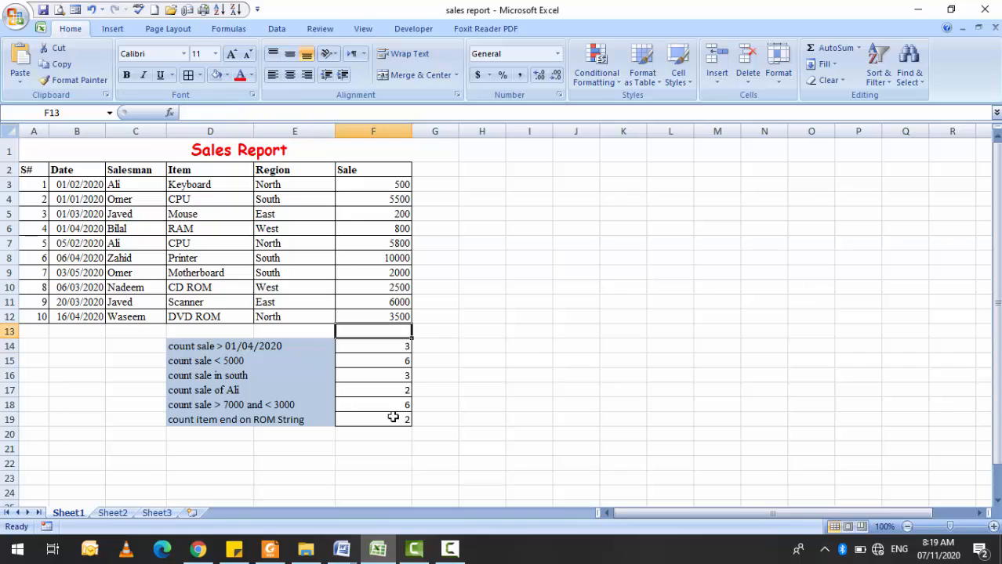
pyautogui.press('Down')
pyautogui.press('Down')
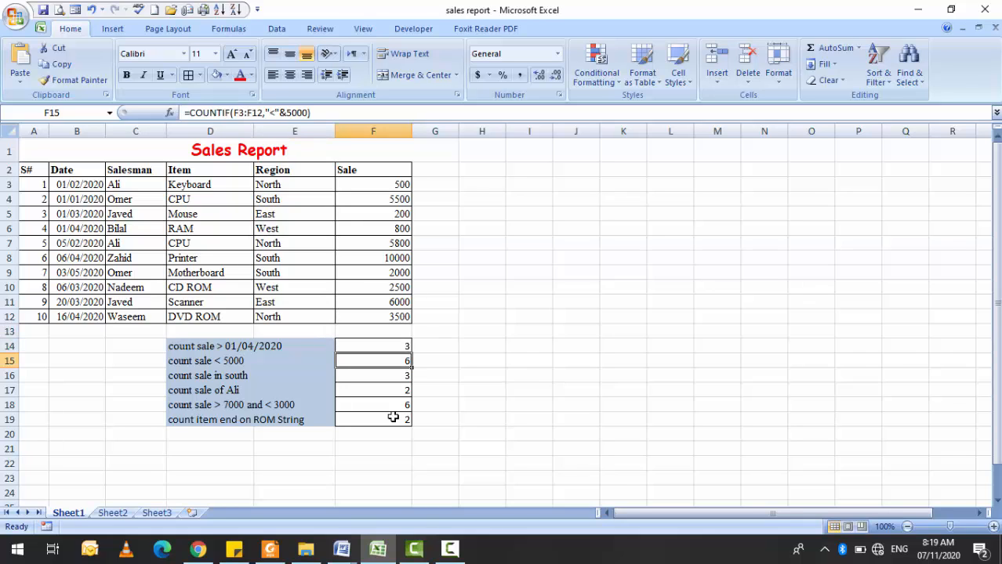